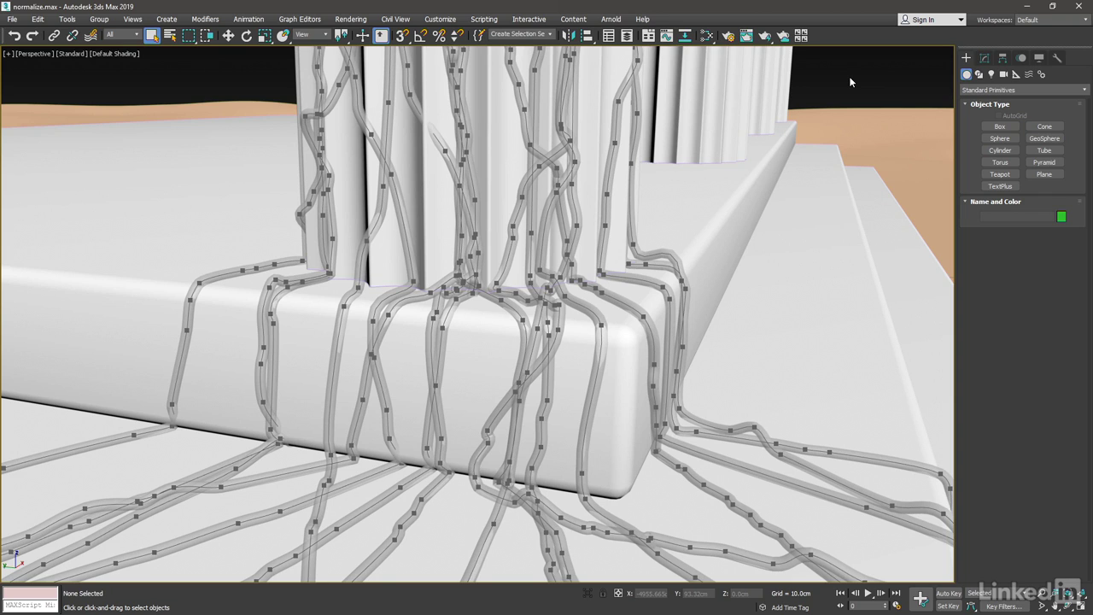
- Select the Freehand001 vines and show their modifier stack with Optimize Spline on top
left_click(618, 141)
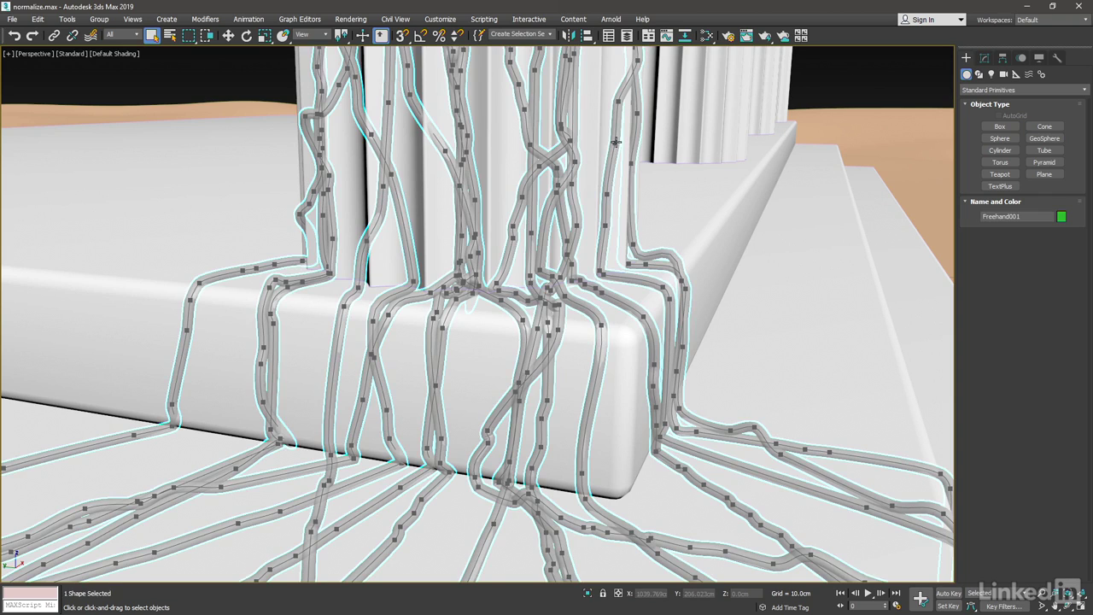
left_click(983, 58)
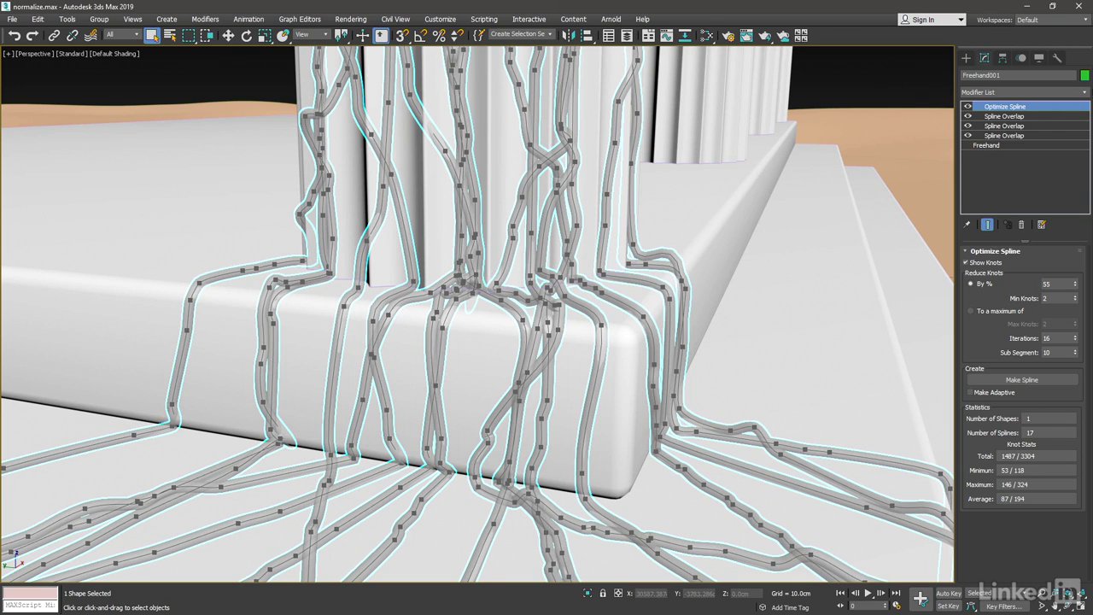
- Add Normalize Spline to the vines (Seg Length 20.0, 139 knots) and turn on Show Knots
left_click(1085, 92)
scroll(1025, 341, "down", 5)
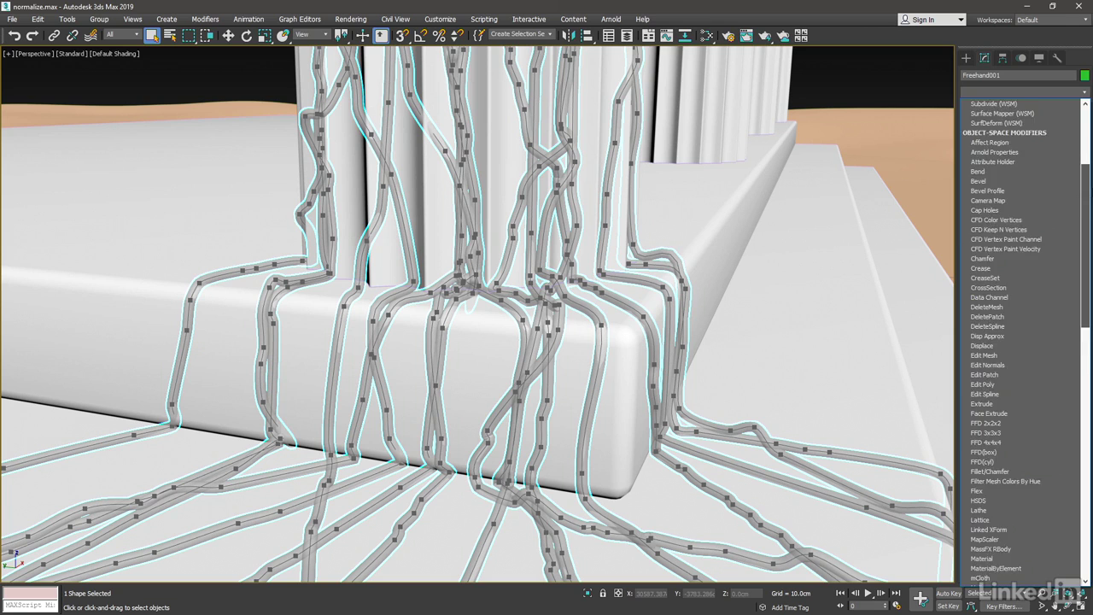
left_click_drag(1090, 239, 1091, 261)
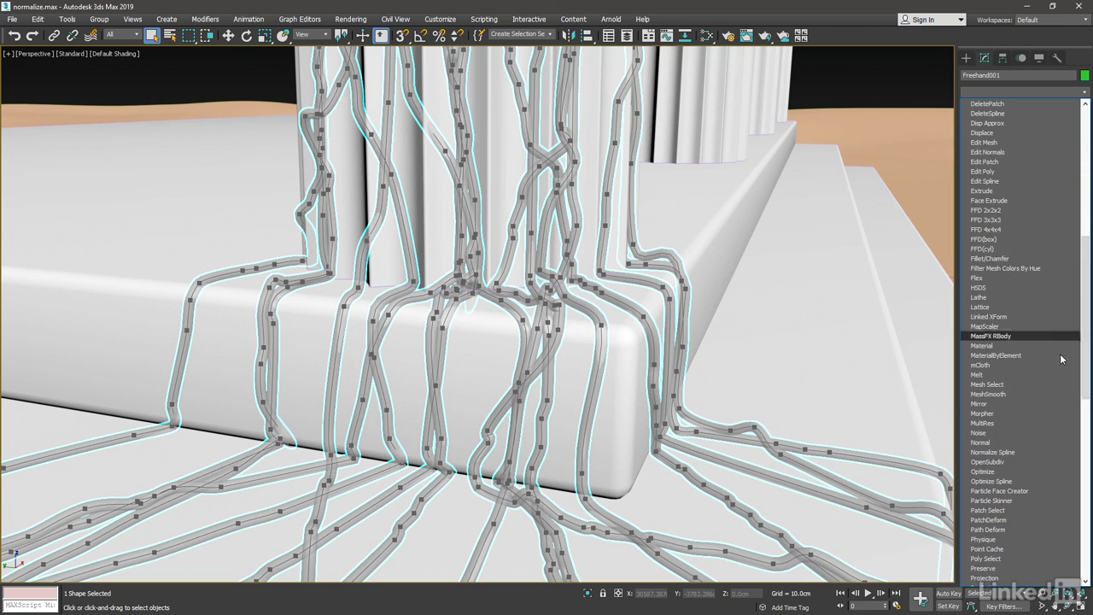
left_click(1041, 449)
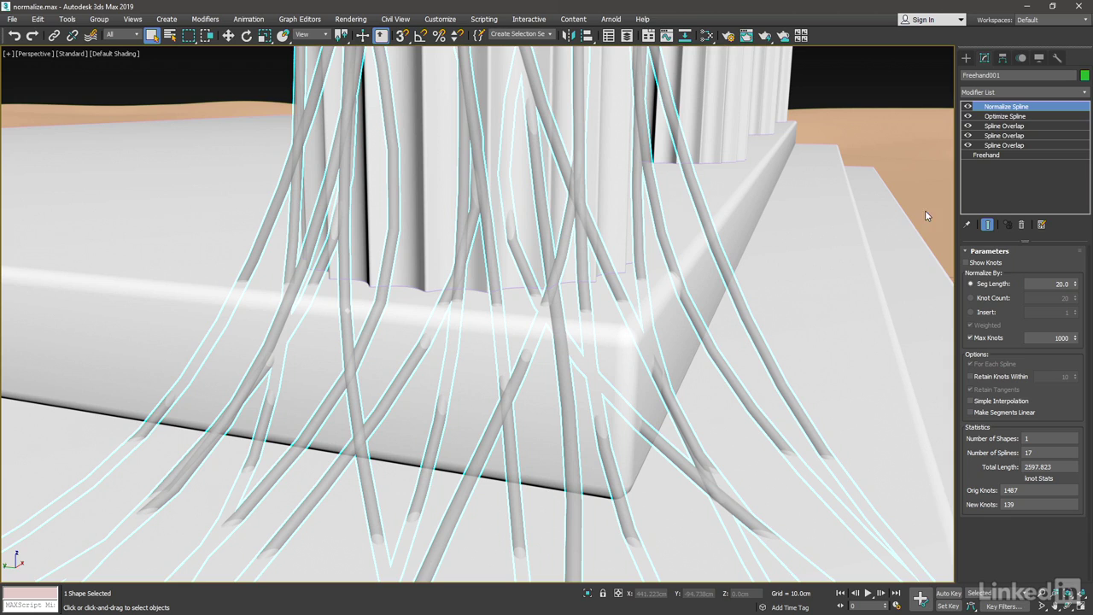
left_click(967, 263)
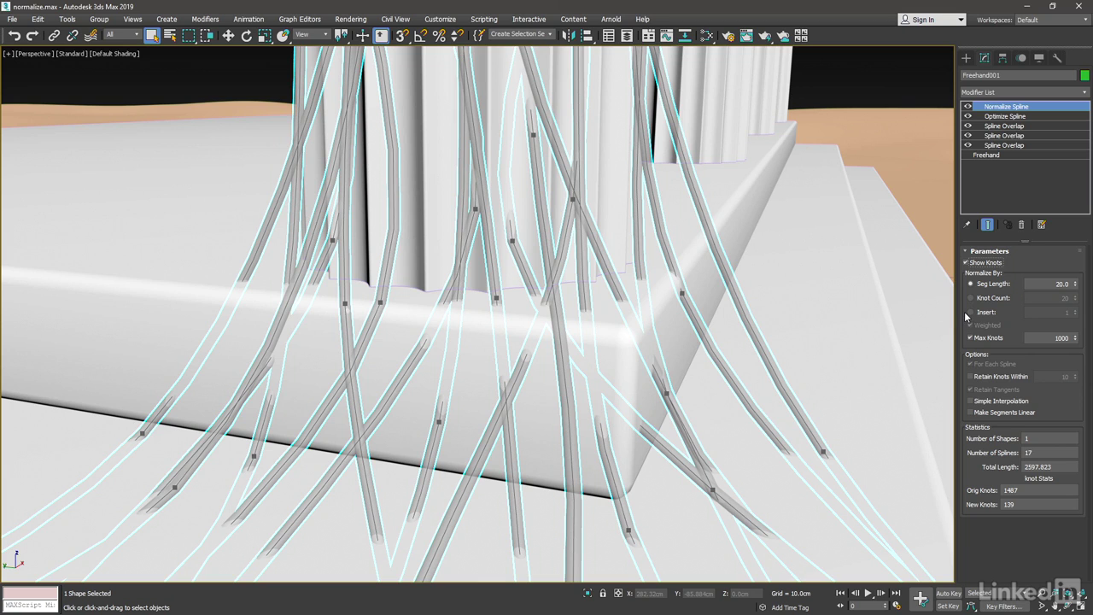
- Switch Normalize Spline to Insert mode and raise the Insert count from 1 to 5
left_click(972, 312)
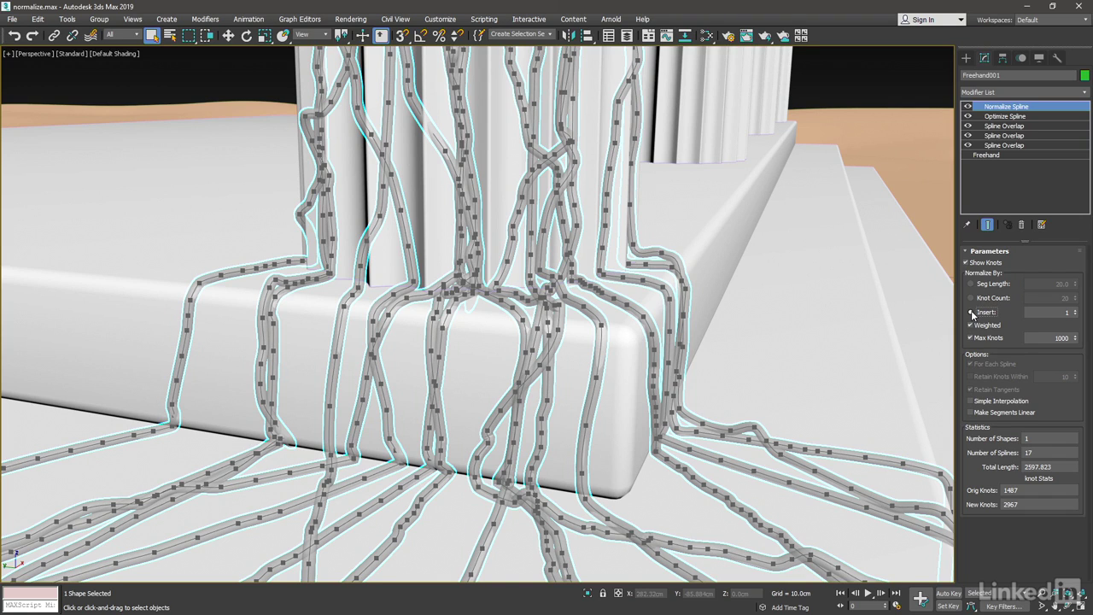
left_click(1076, 311)
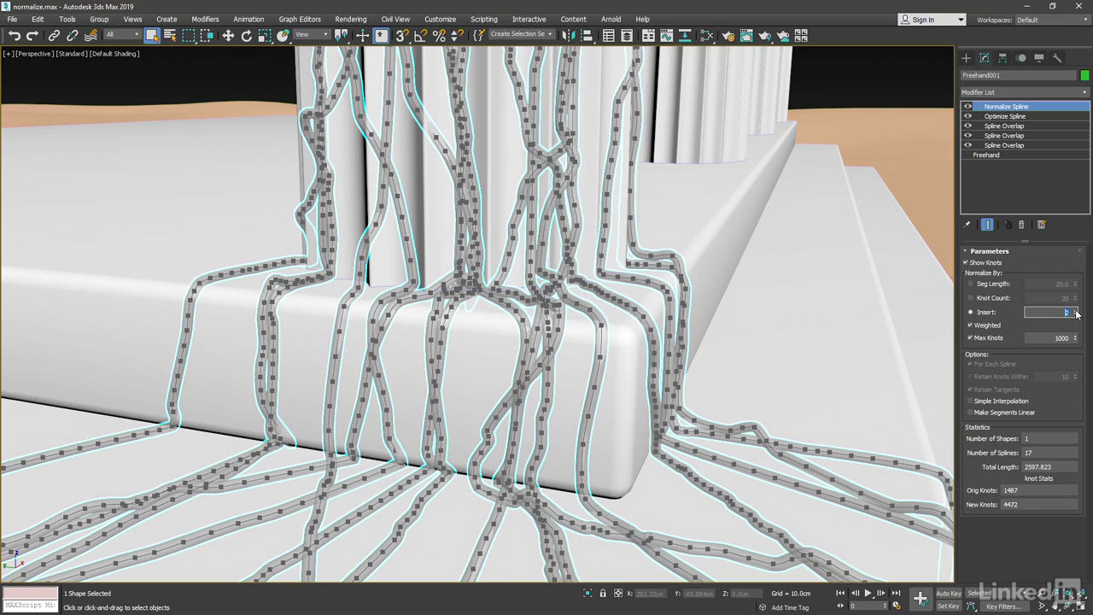
left_click(1076, 310)
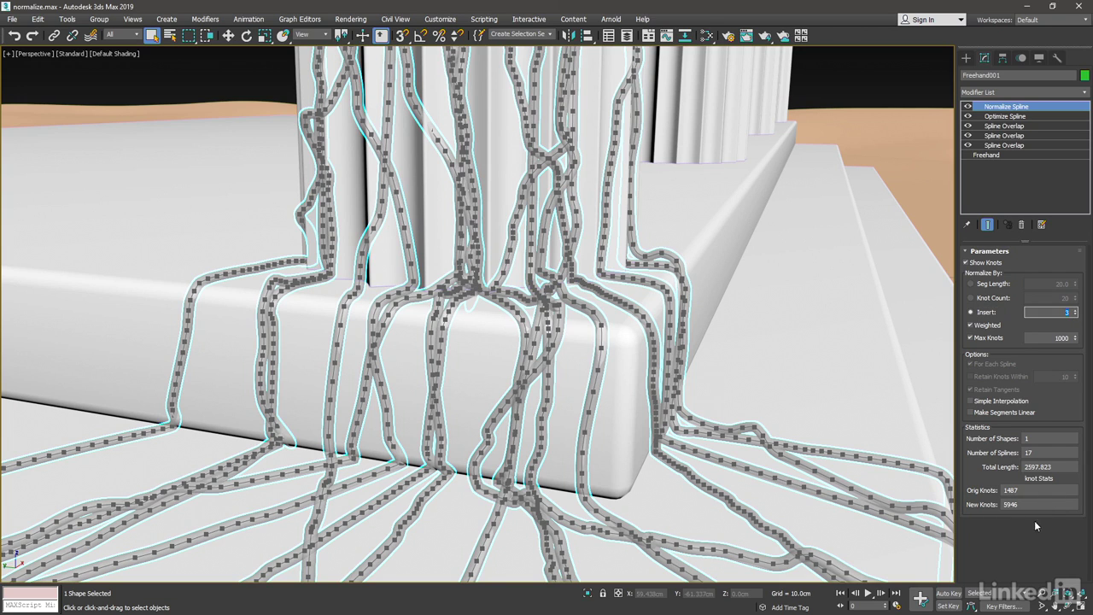
left_click(1076, 310)
left_click(1075, 310)
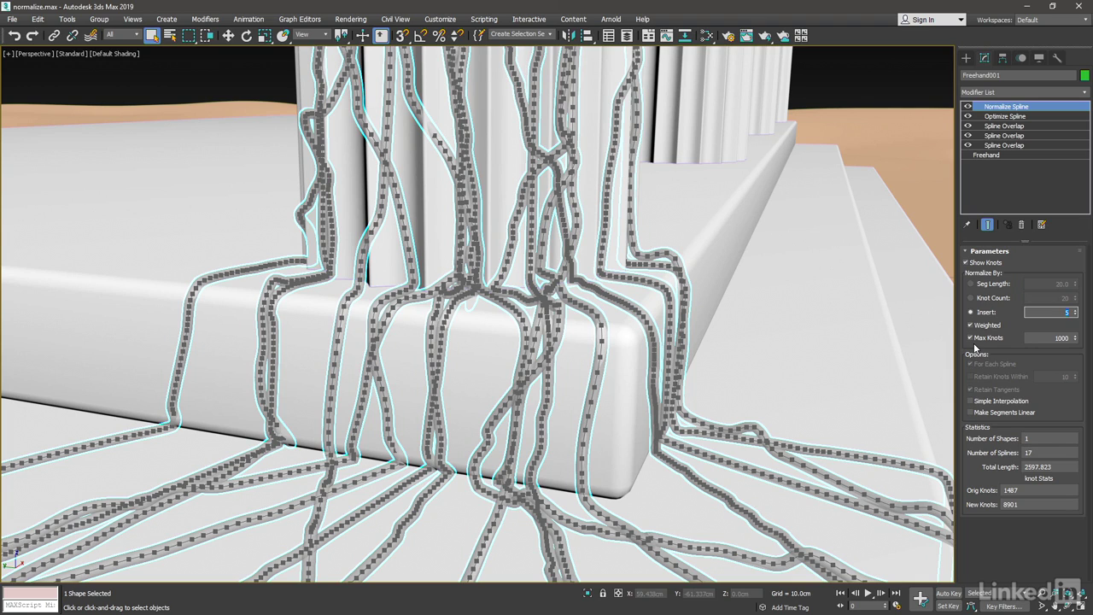
- Set Max Knots to 100, dropping the vines from 8901 to 2967 knots
left_click(1067, 338)
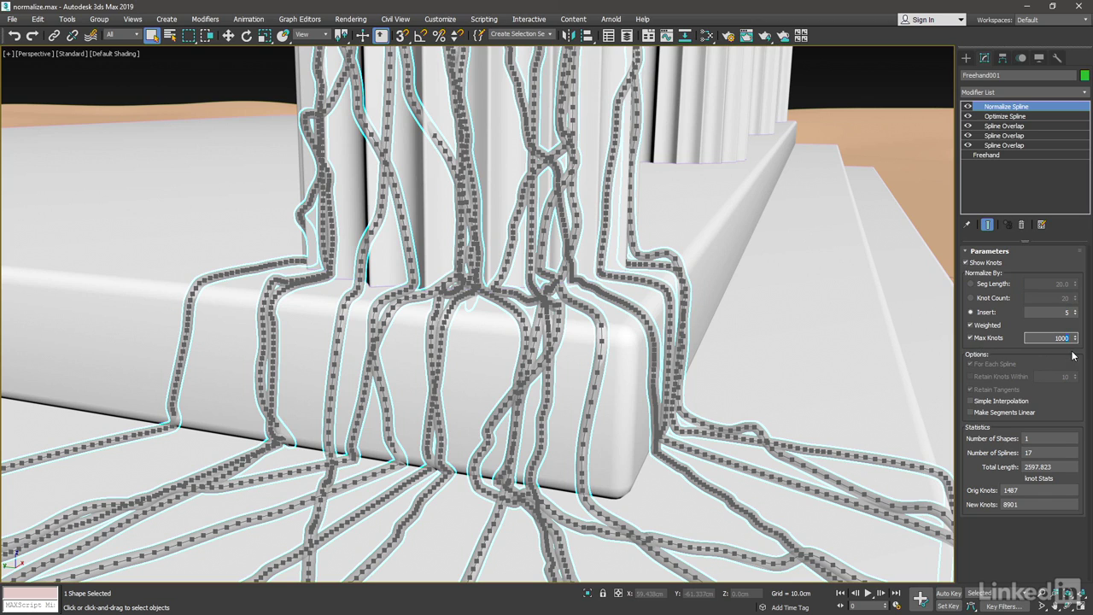
key("Return")
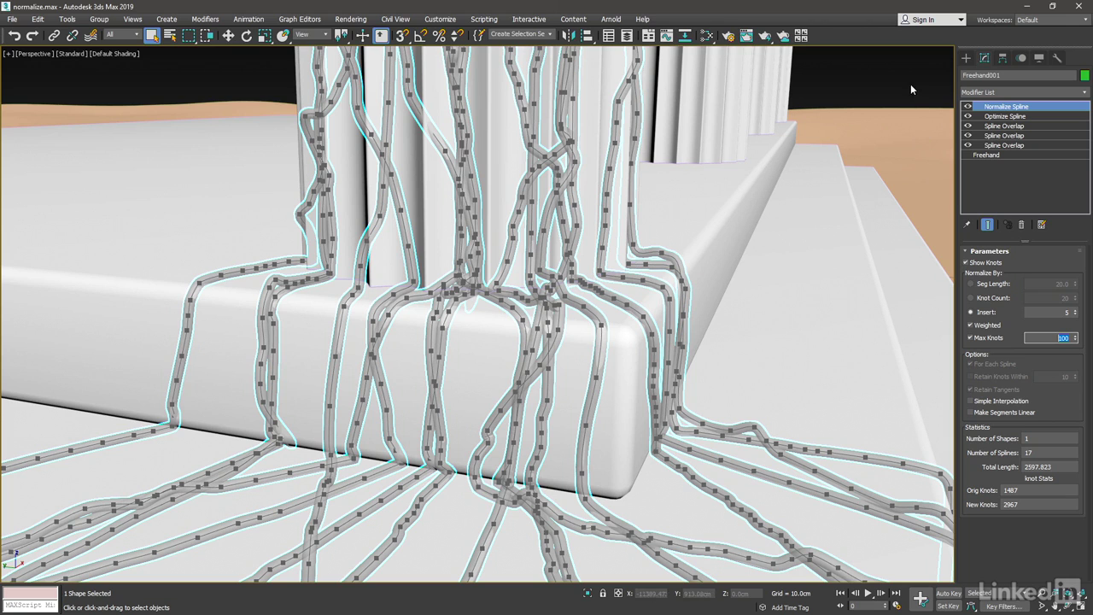
- Normalize by Knot Count 90, toggling For Each Spline off and back on for 1530 knots
left_click(970, 298)
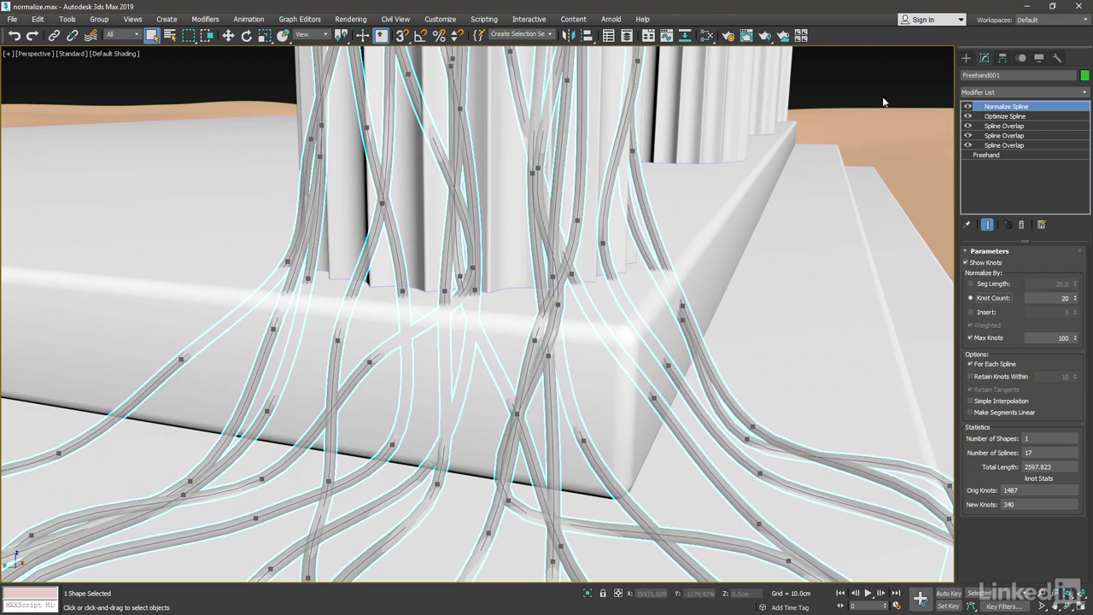
double_click(1057, 301)
key("Return")
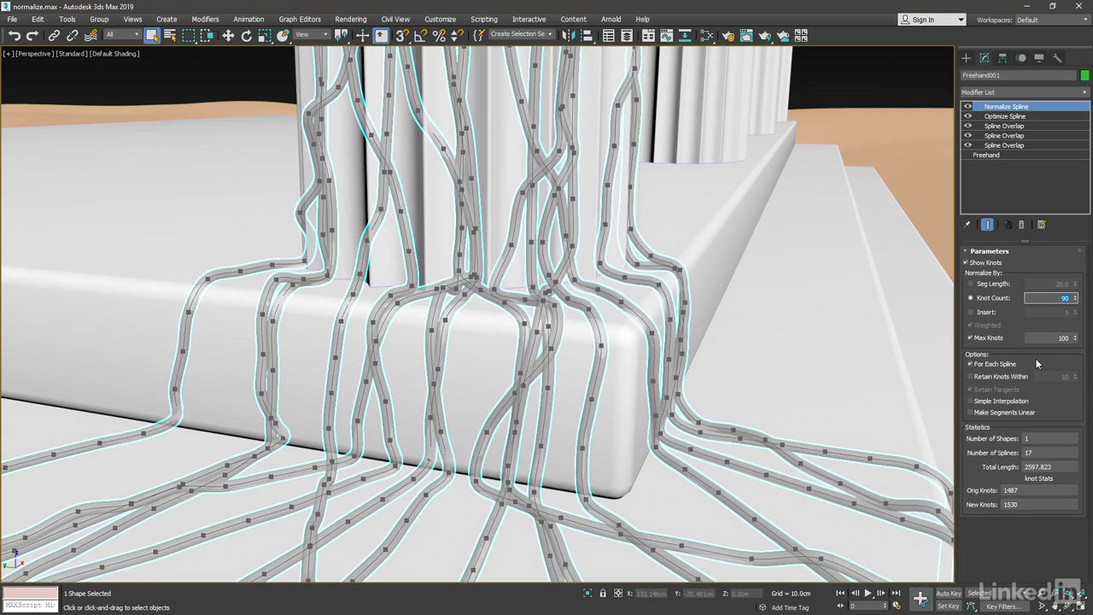
left_click(1002, 364)
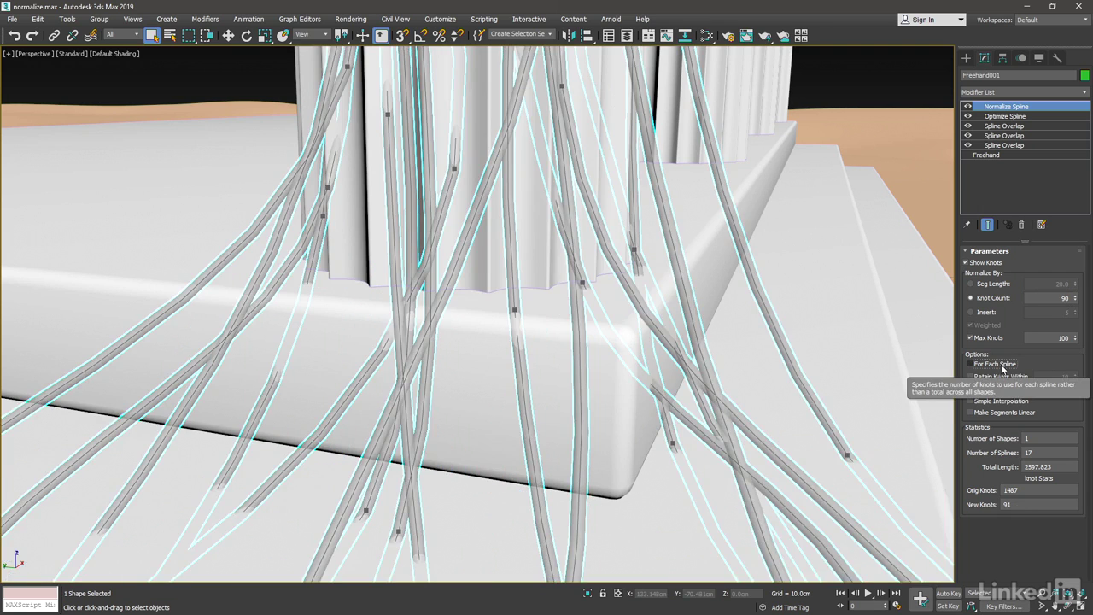
left_click(1001, 364)
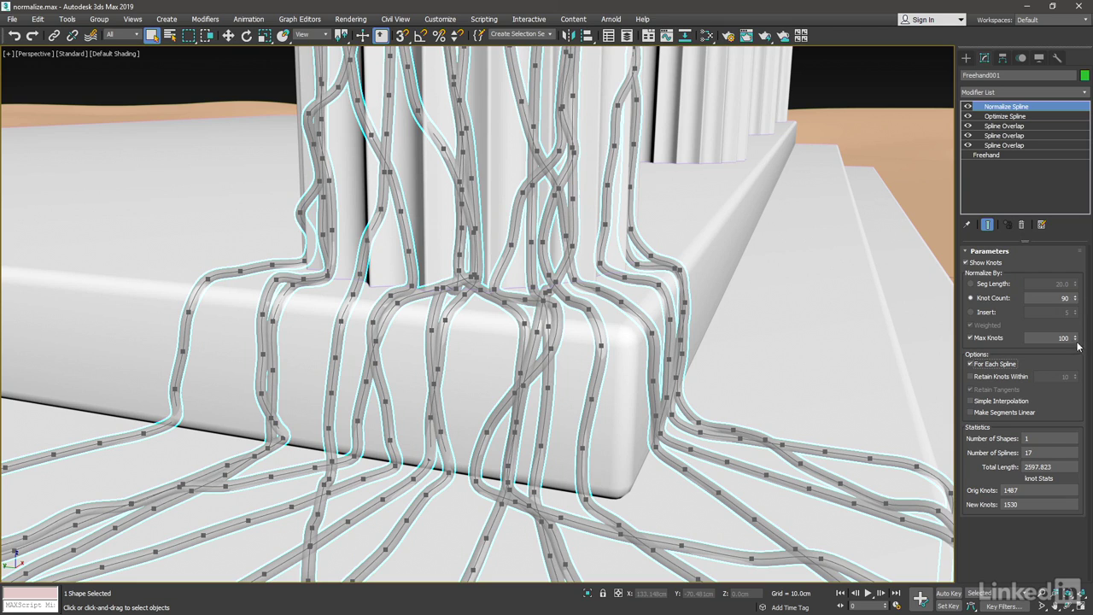
- Try a Max Knots limit of 50, then turn the limit off
double_click(1076, 340)
key("Return")
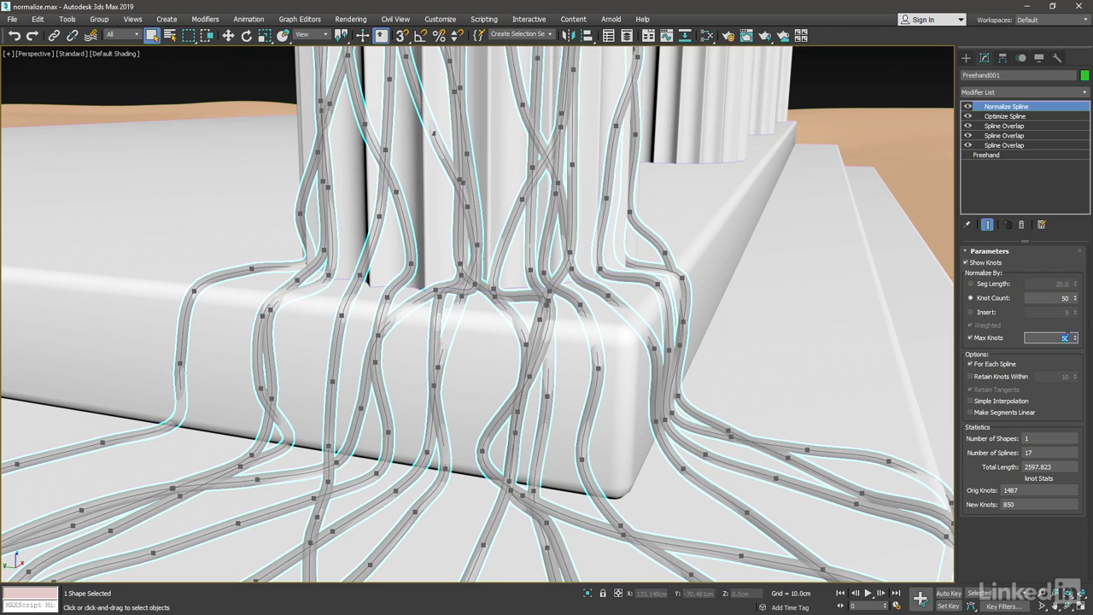
left_click(971, 340)
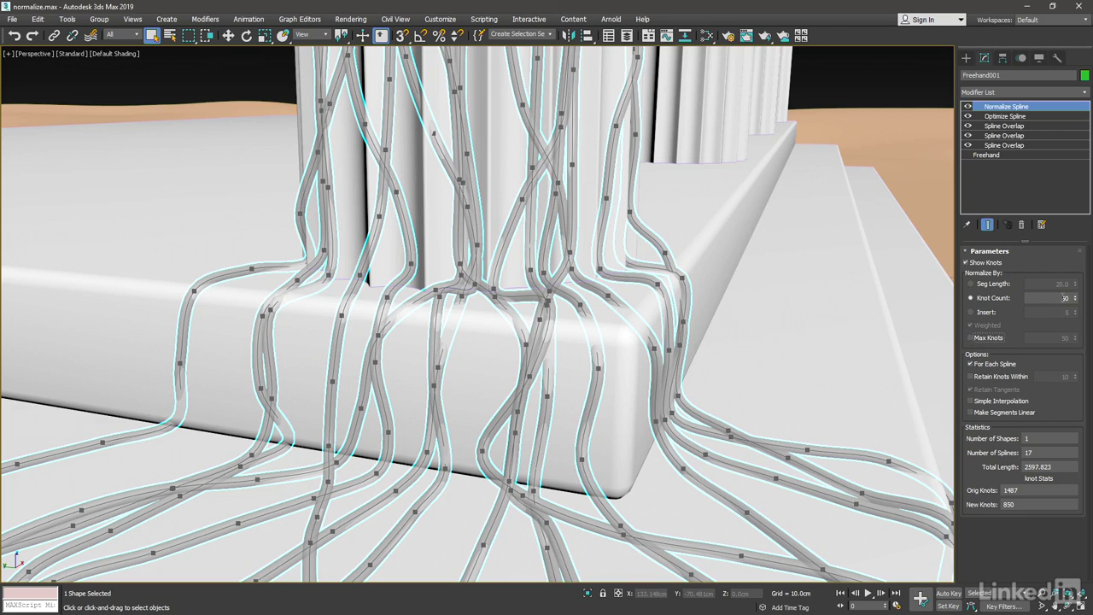
- Re-enable Max Knots at 100 and set Knot Count to 100, giving 1700 knots
double_click(1064, 297)
left_click(971, 338)
double_click(1048, 338)
type("100")
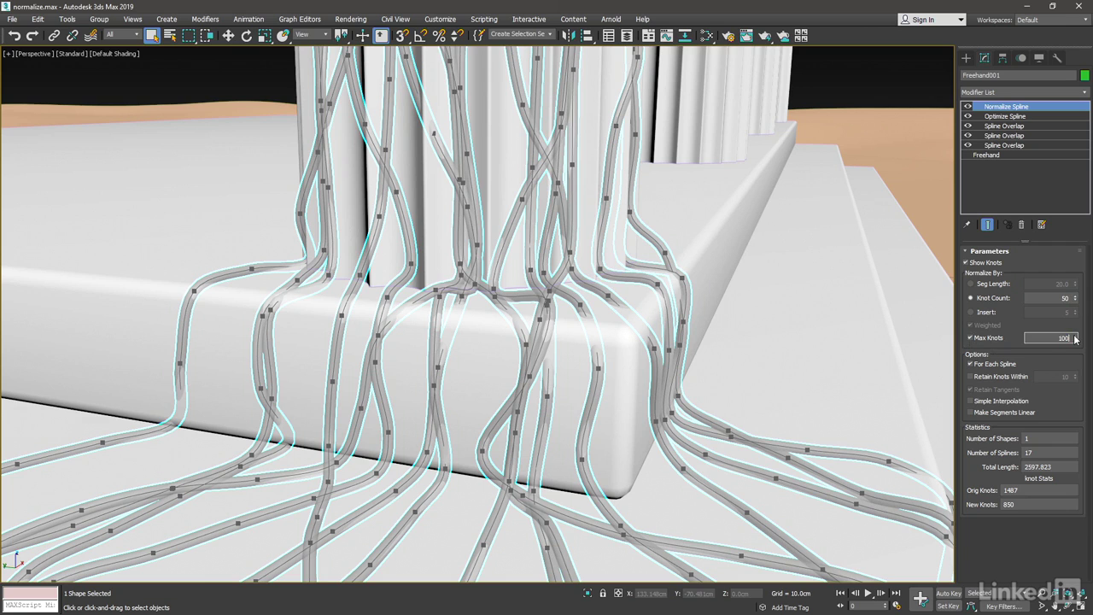
double_click(1066, 297)
type("100")
key("Return")
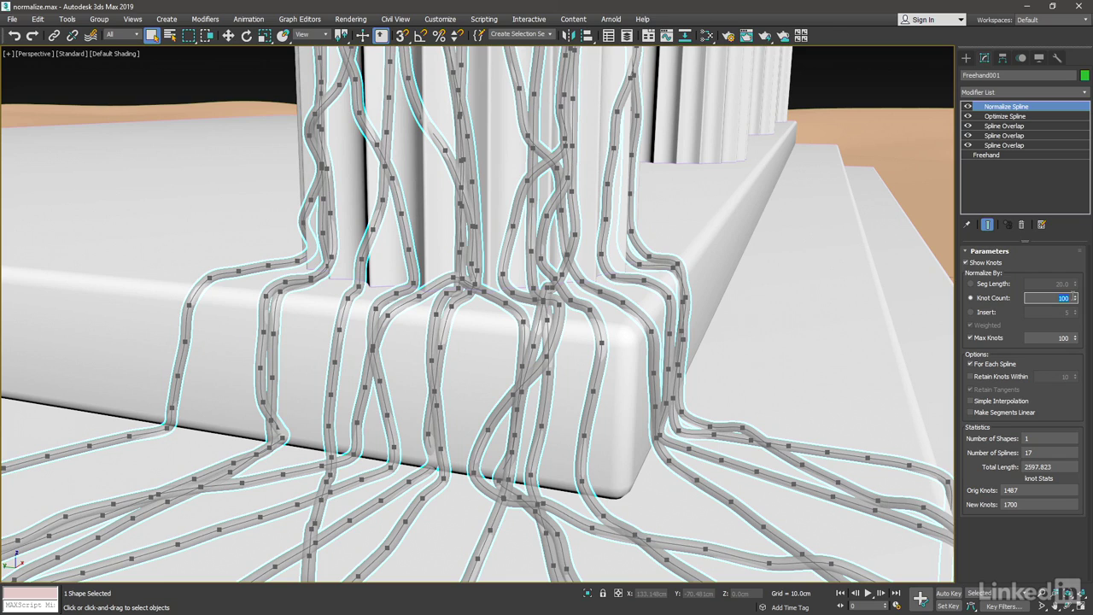
- Switch Normalize By to Seg Length 20.0, leaving the vines 111 knots
left_click(970, 284)
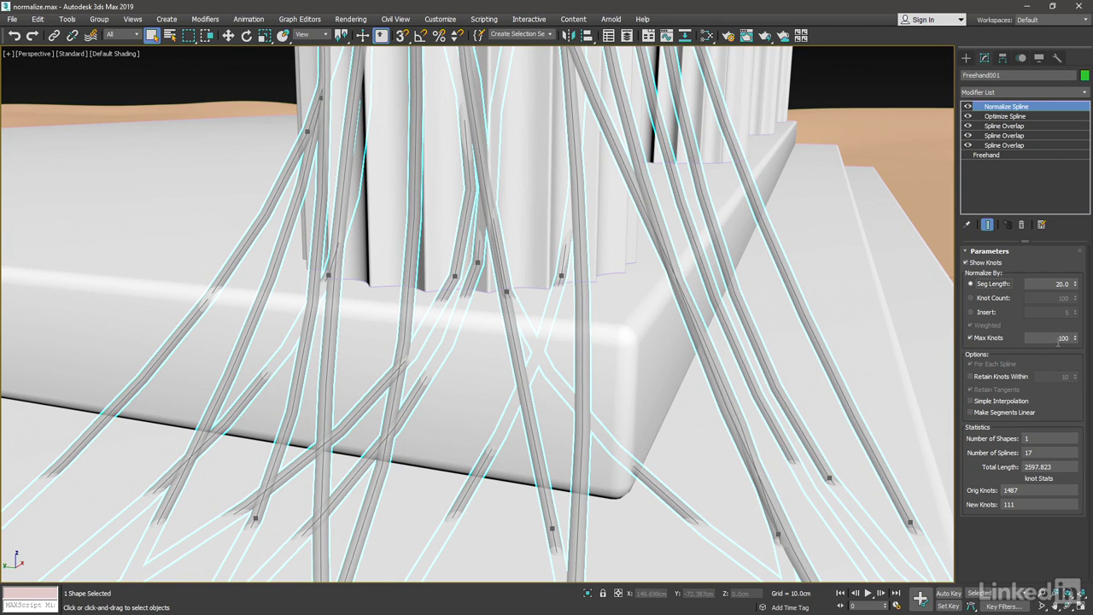
- Raise the Max Knots limit to 1500
left_click(1063, 338)
type("5")
key("Return")
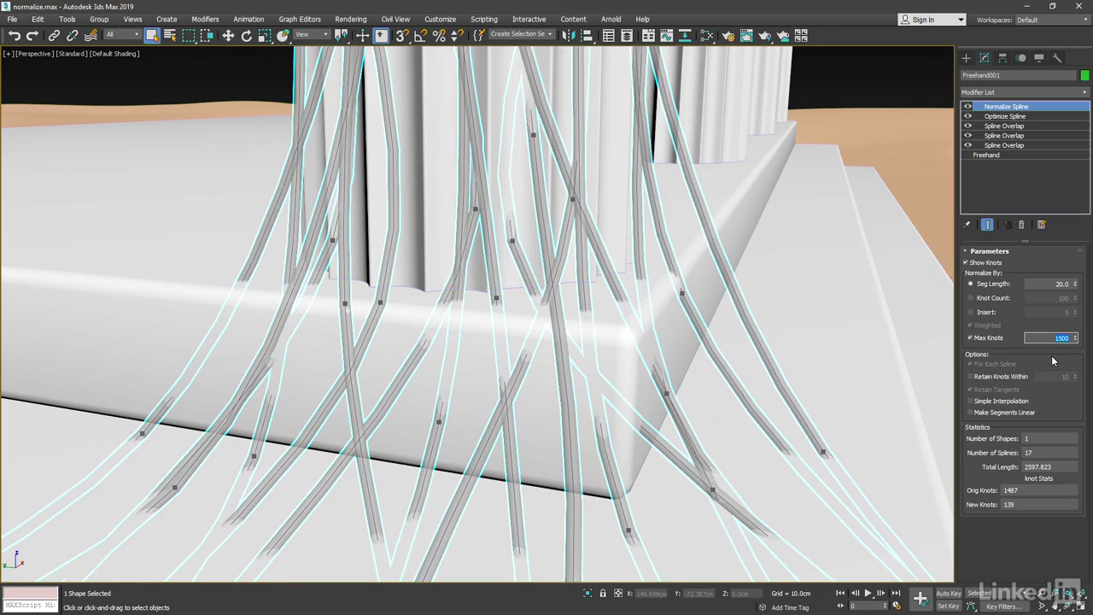
- Step the segment length down through 10, 5, 4, 3 and 2 to 1.0
double_click(1069, 282)
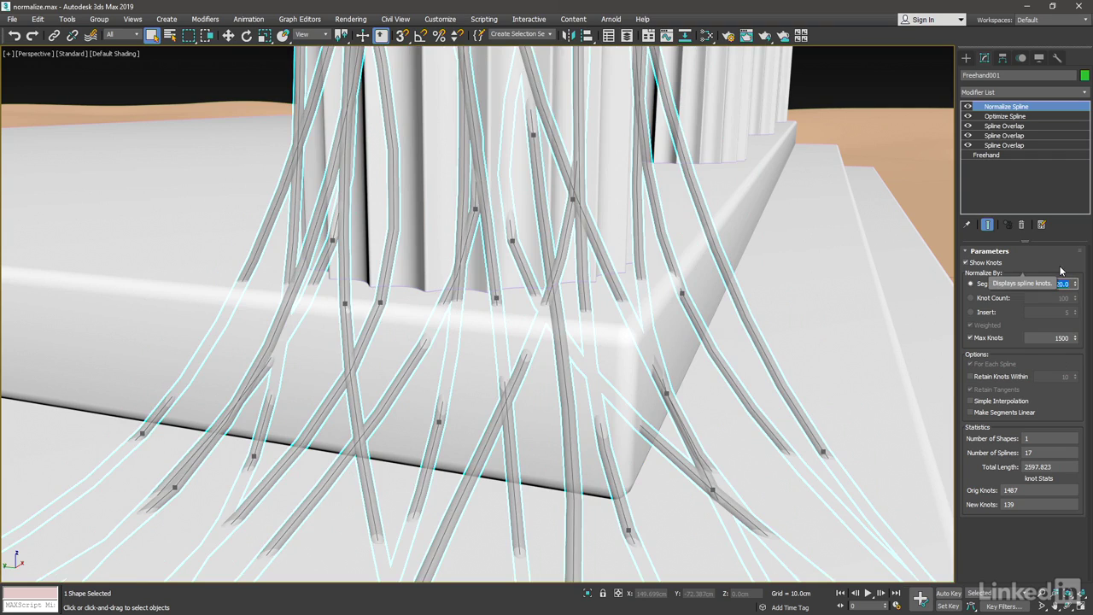
type("10")
key("Return")
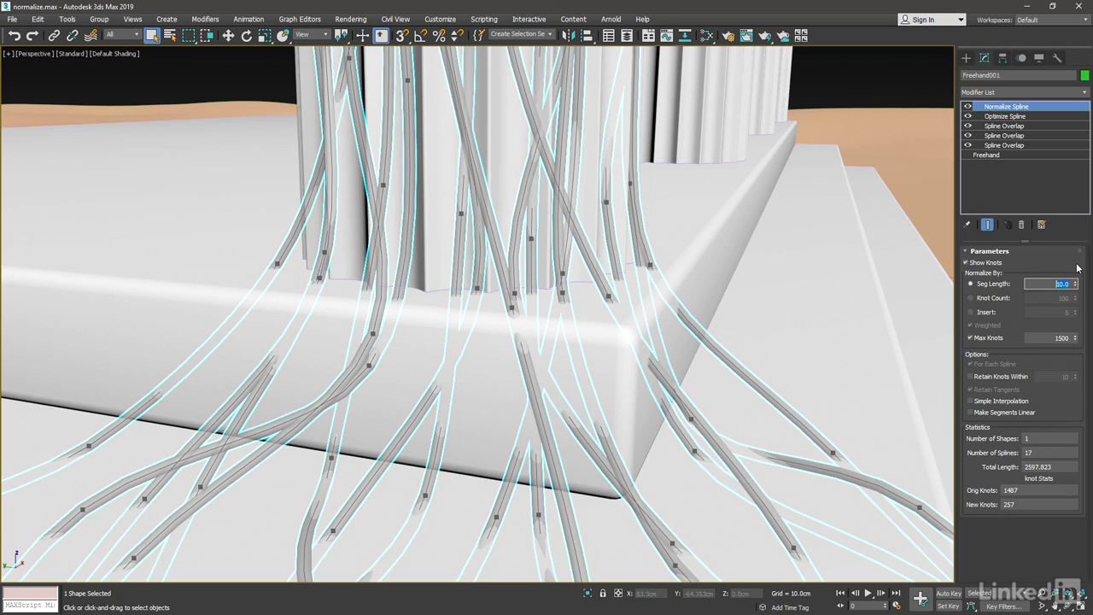
type("5")
key("Return")
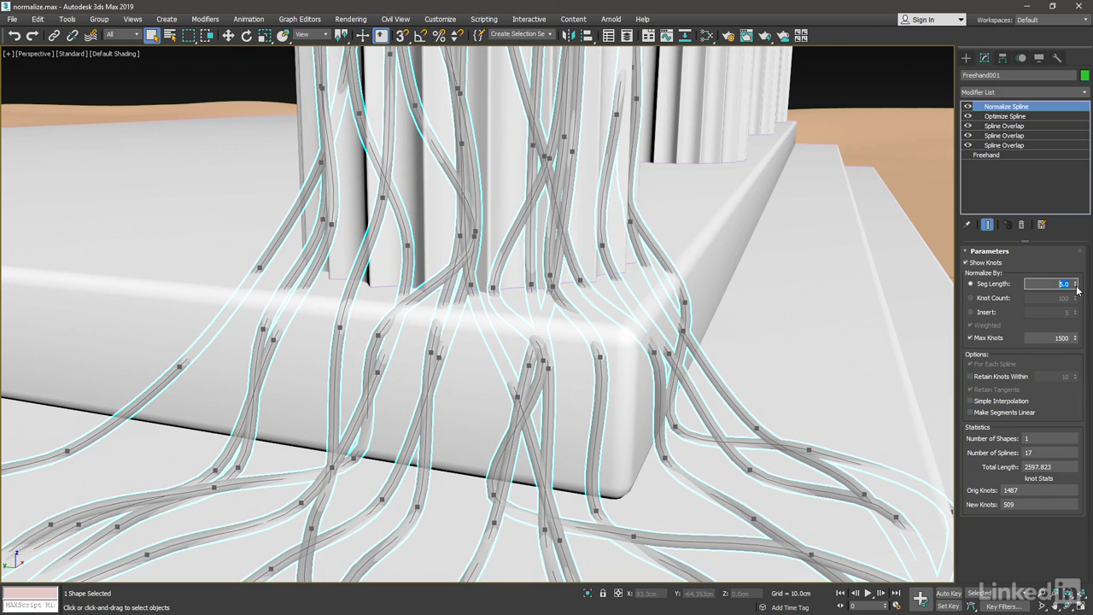
left_click(1077, 289)
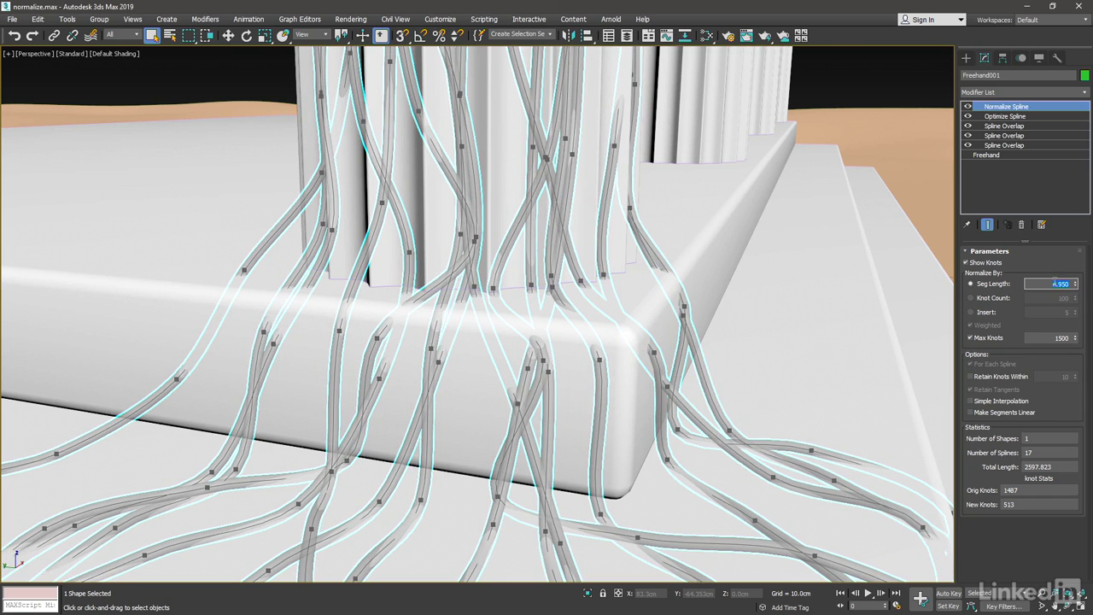
type("4")
key("Return")
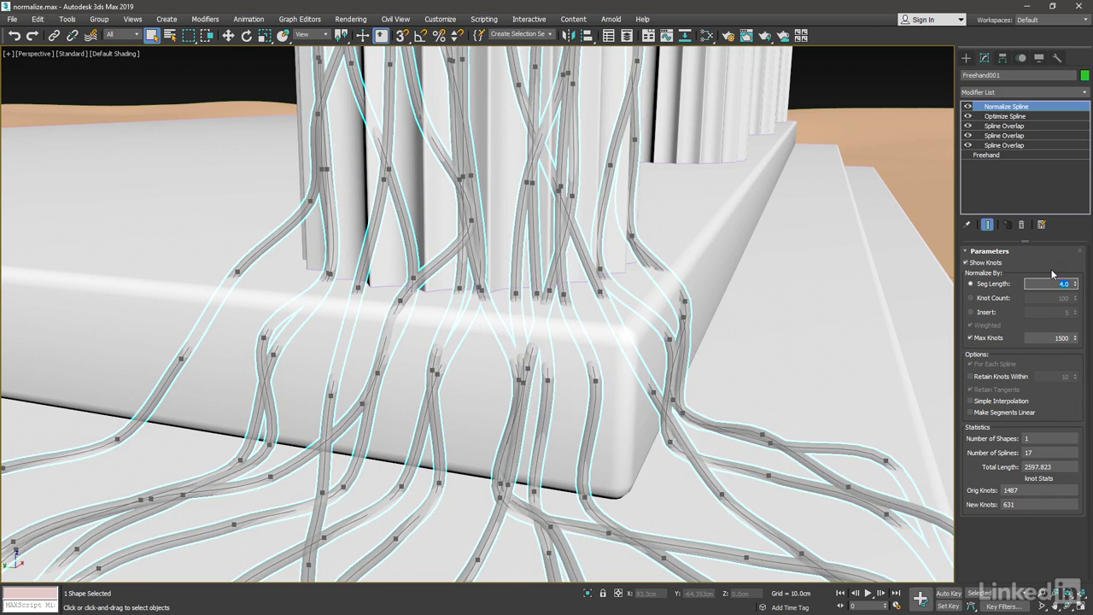
type("3")
key("Return")
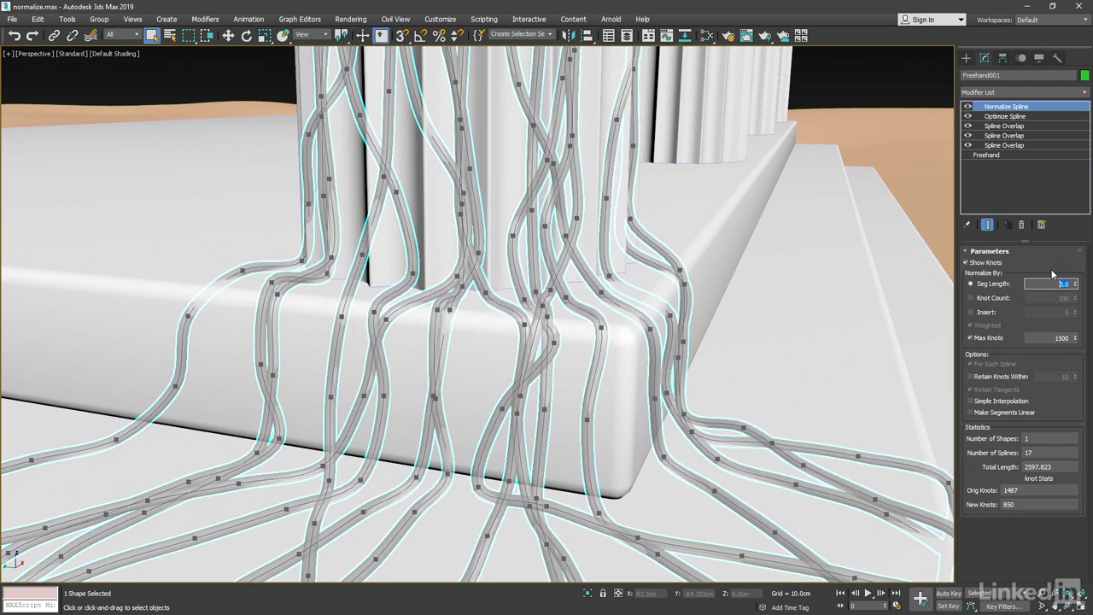
type("2")
key("Return")
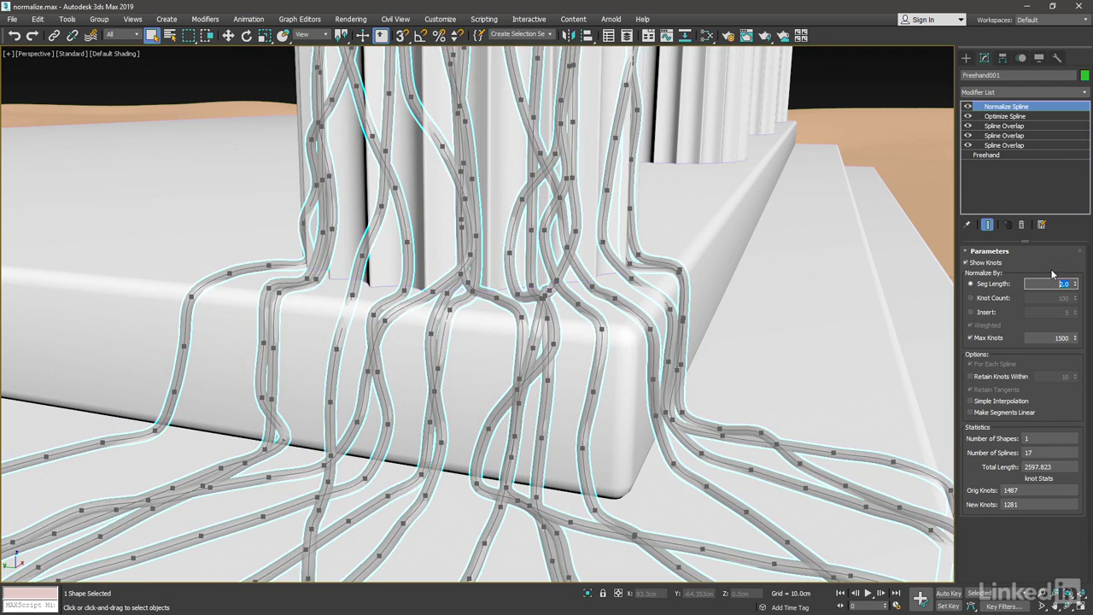
type("1")
key("Return")
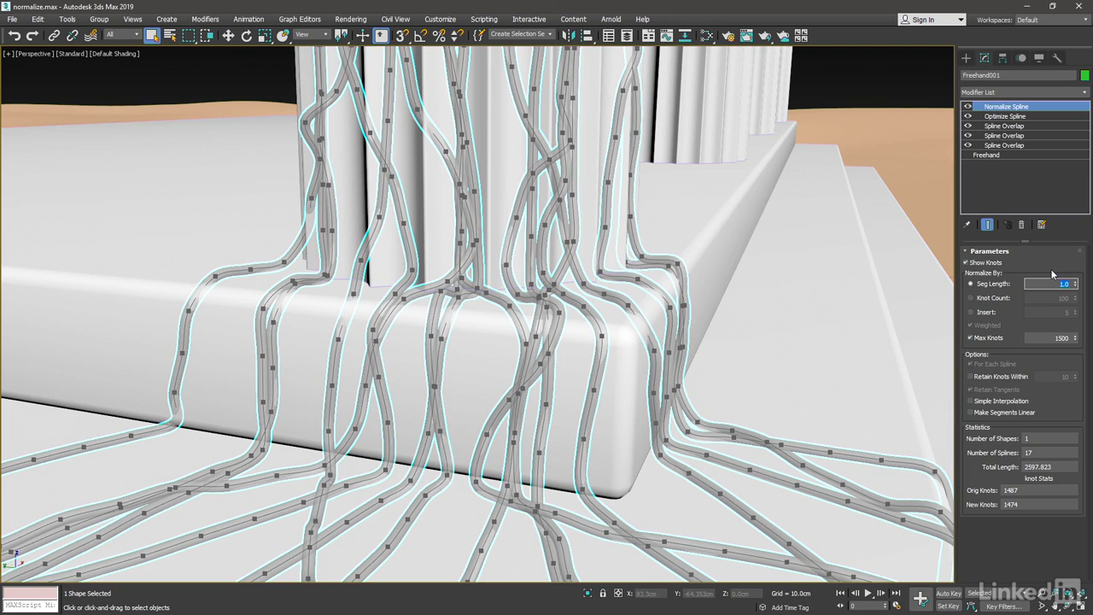
- Try a 0.5 segment length, then settle back on 1.0 for 1474 knots
type(".5")
left_click(982, 345)
type("1")
key("Return")
- Enable Retain Knots Within at 30 and turn off Retain Tangents
left_click(993, 377)
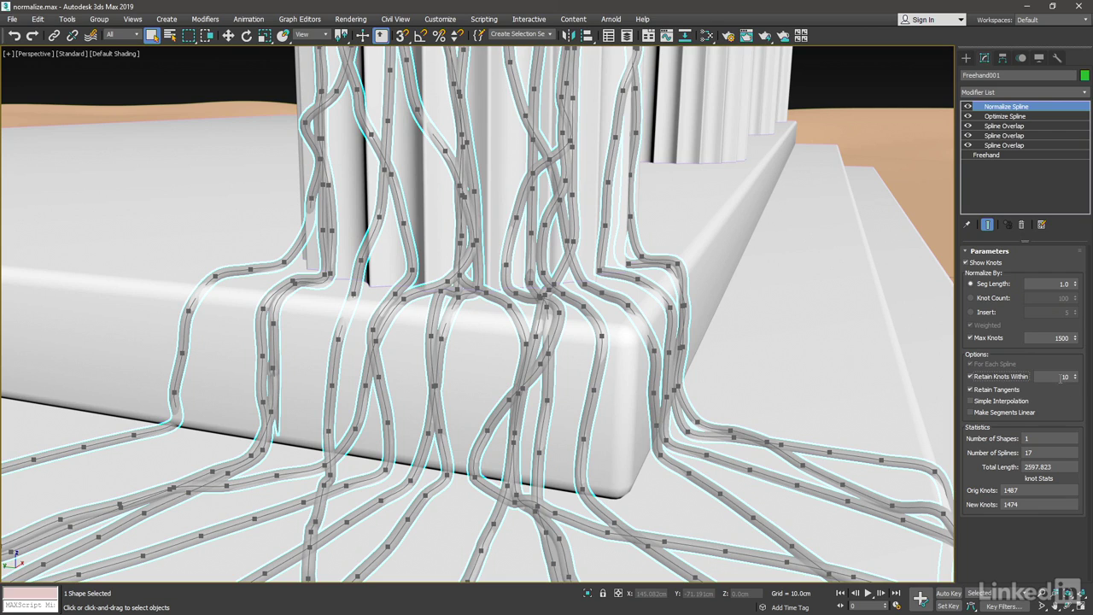
left_click_drag(1058, 376, 1079, 381)
type("1")
key("Return")
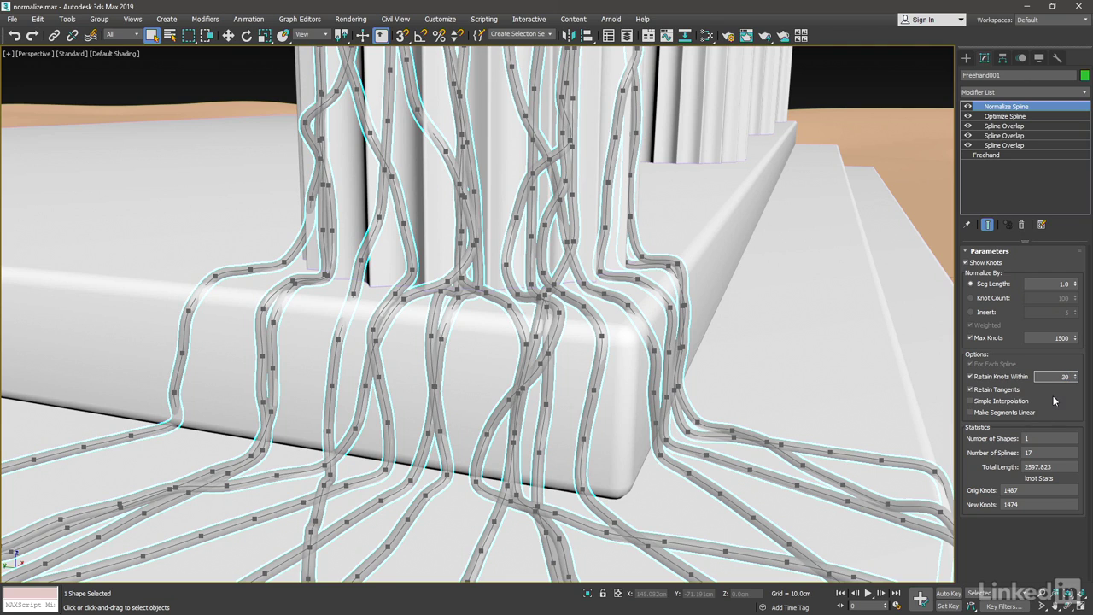
key("Return")
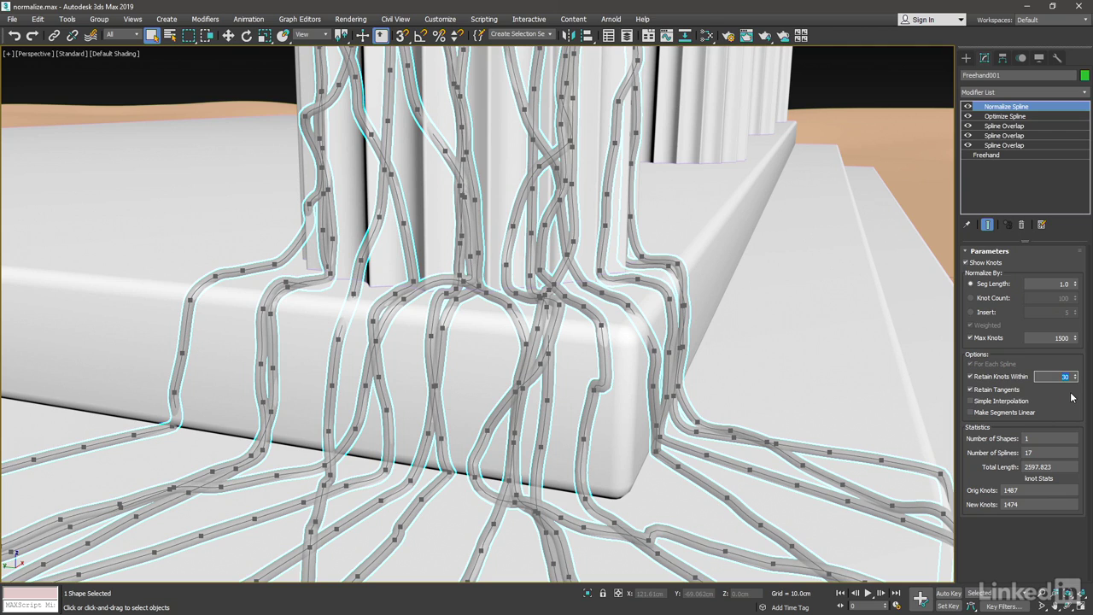
left_click(970, 389)
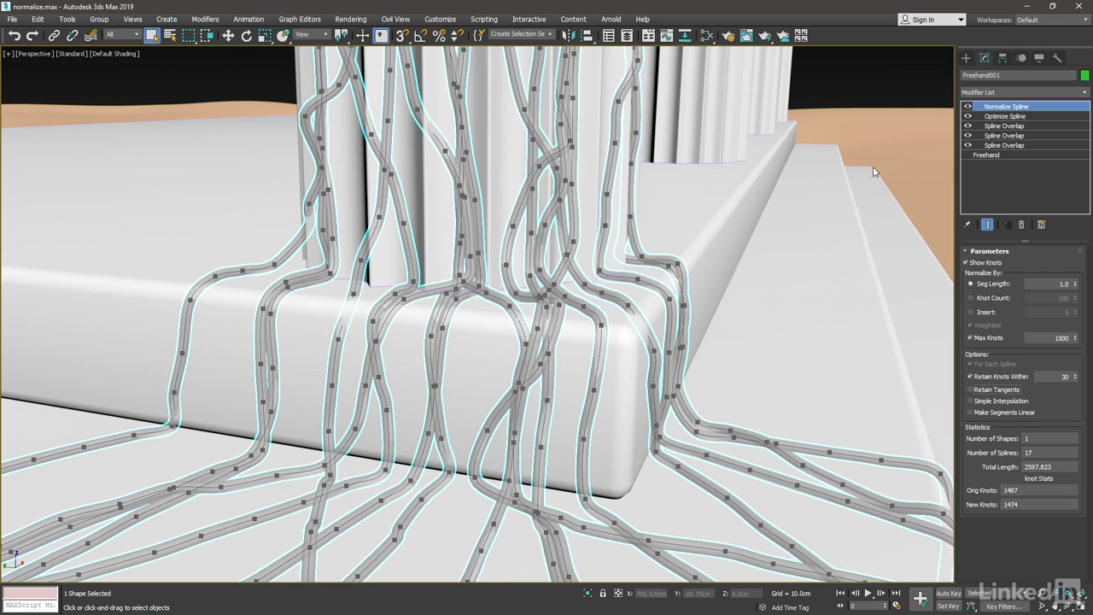
- Deselect the vines and turn on Edged Faces display with F4
left_click(893, 76)
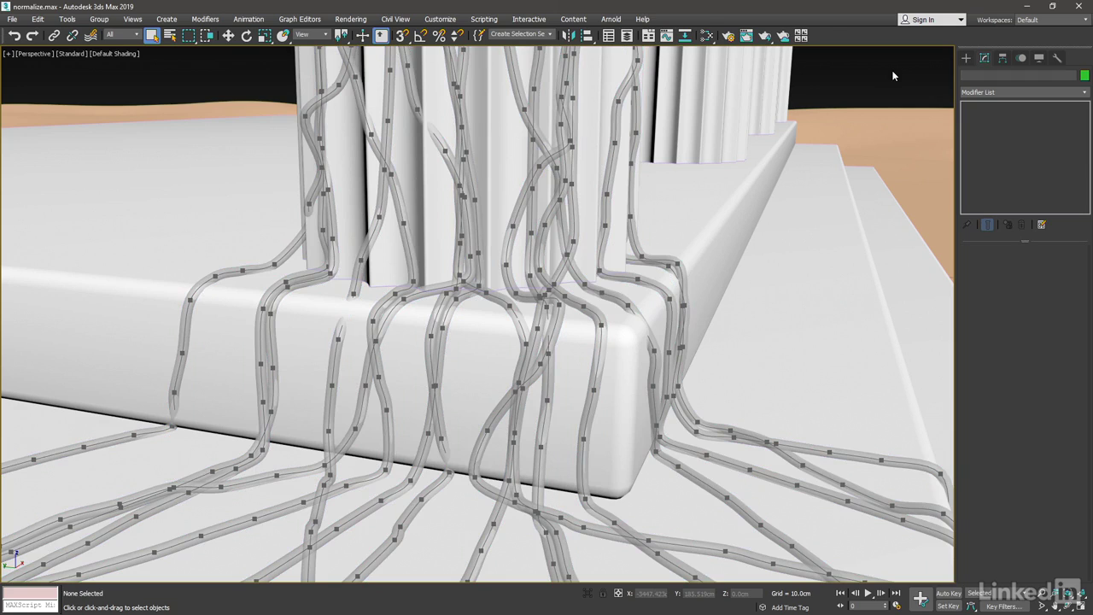
key("F4")
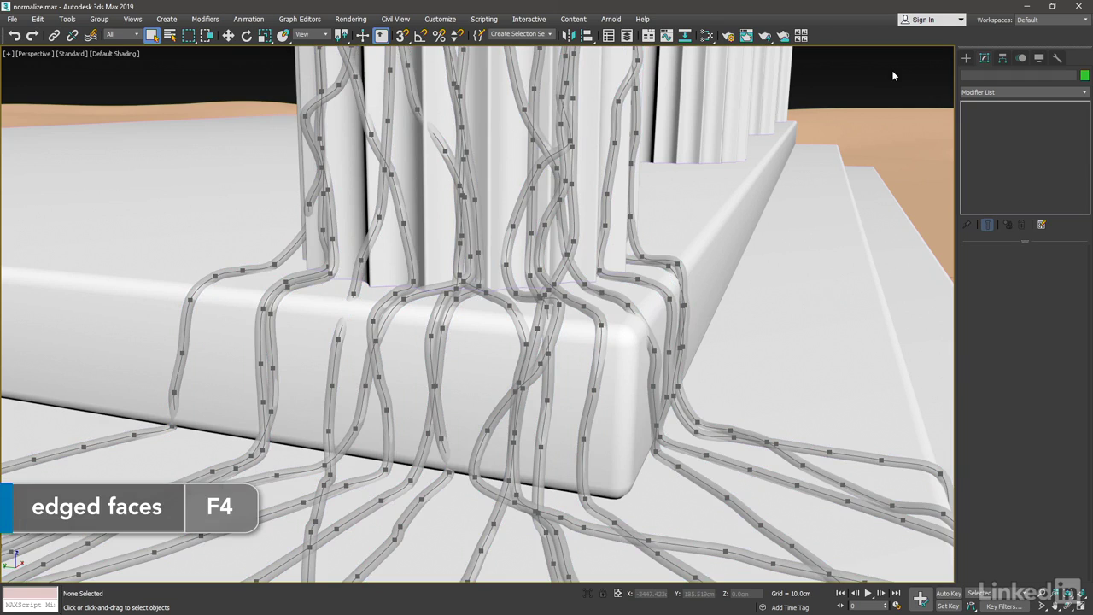
key("F4")
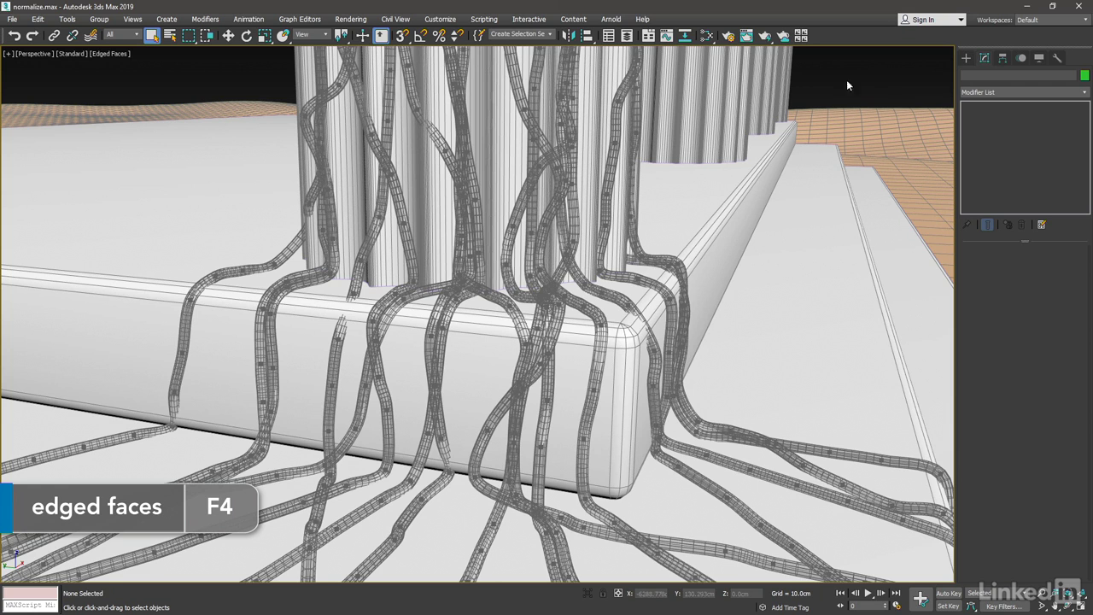
- Reselect Freehand001 and toggle Normalize Spline off and on to compare the vines
left_click(609, 127)
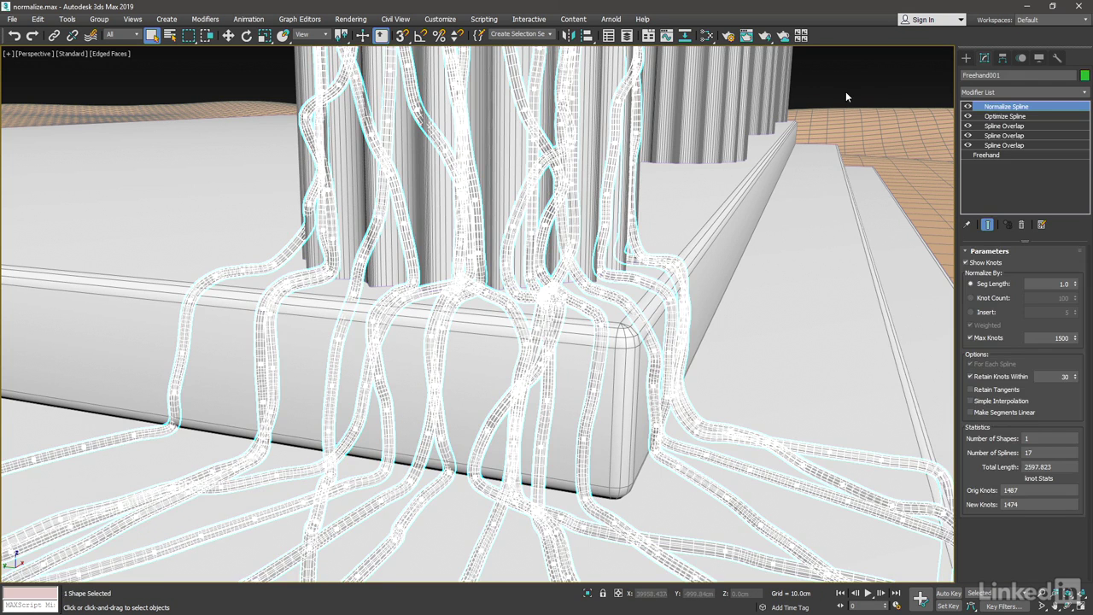
left_click(968, 106)
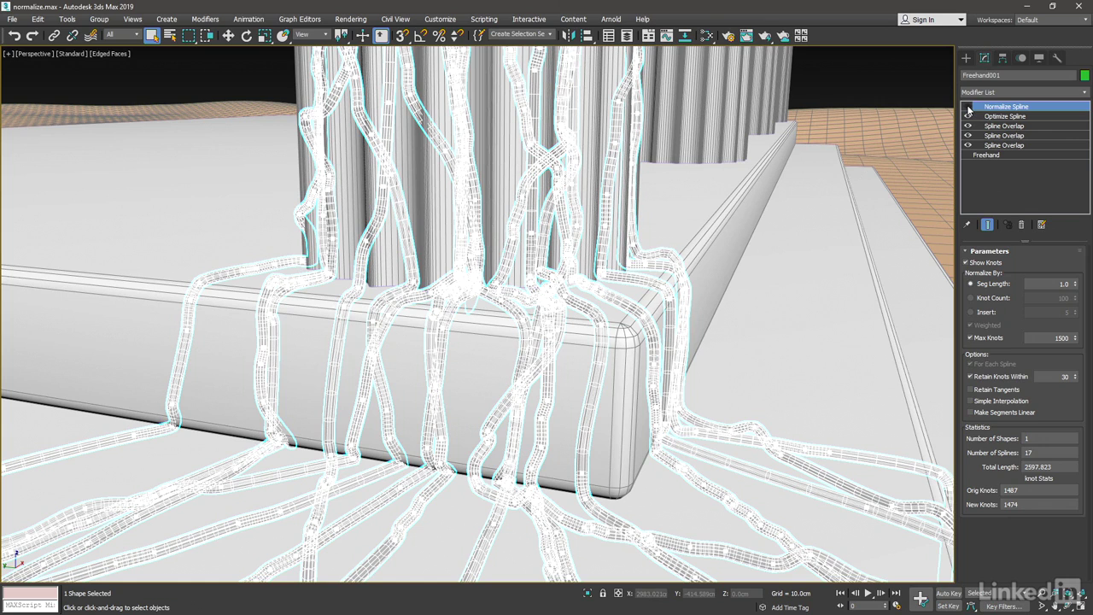
left_click(968, 107)
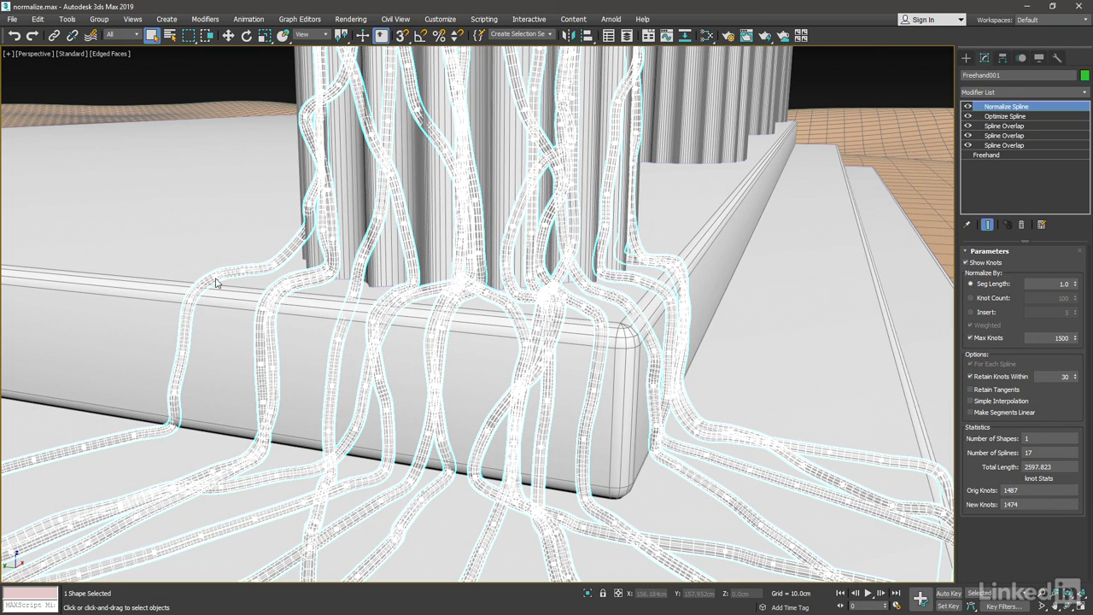
- Turn off See-Through in the vines' Object Properties, then toggle Normalize Spline off and on
right_click(194, 235)
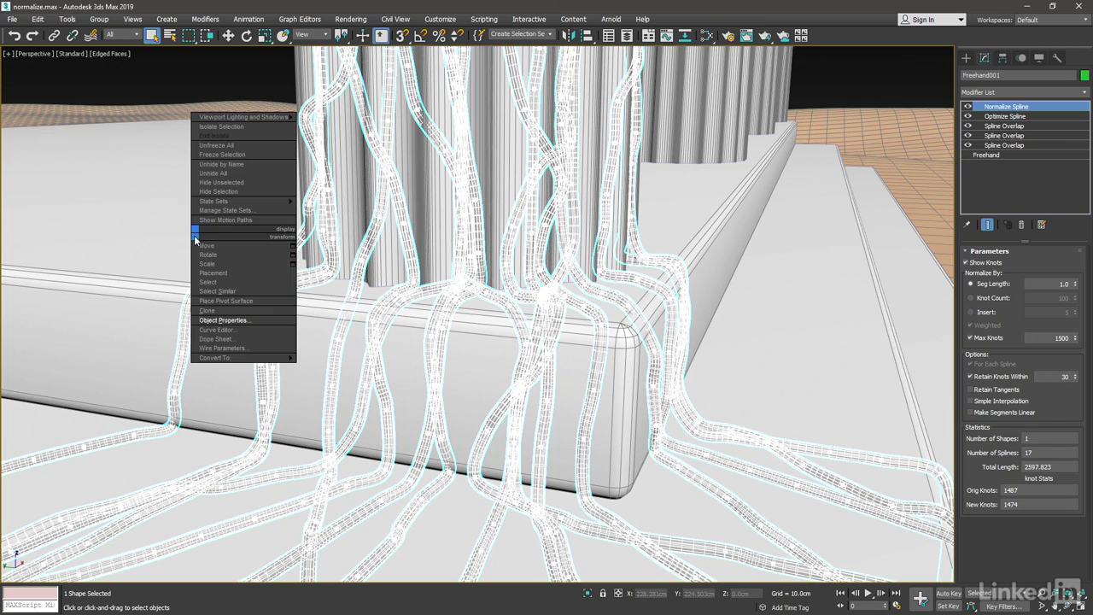
left_click(261, 320)
left_click(452, 325)
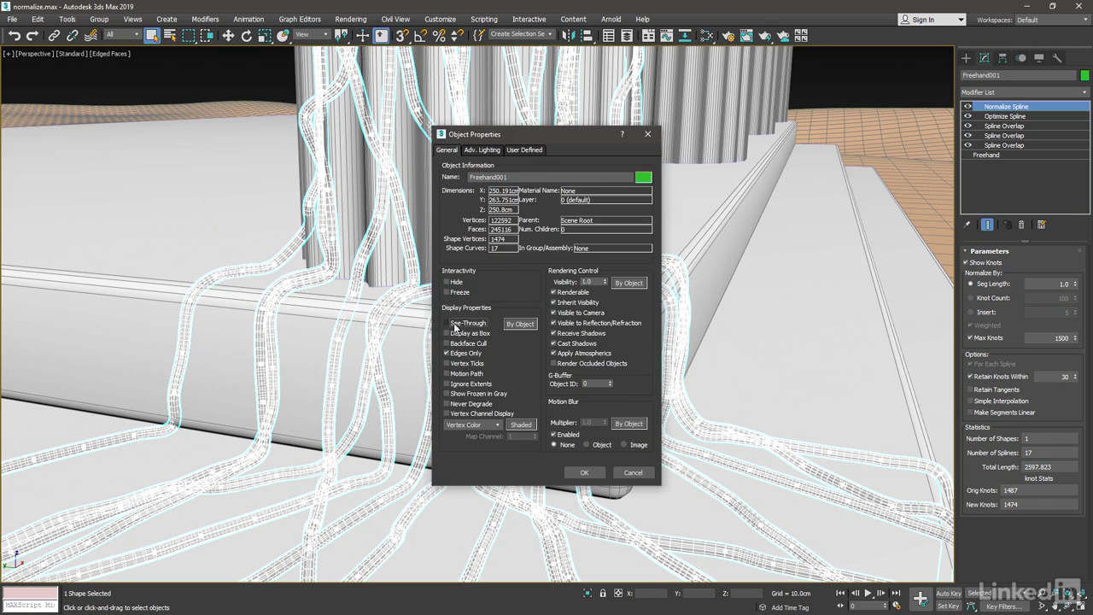
left_click(584, 472)
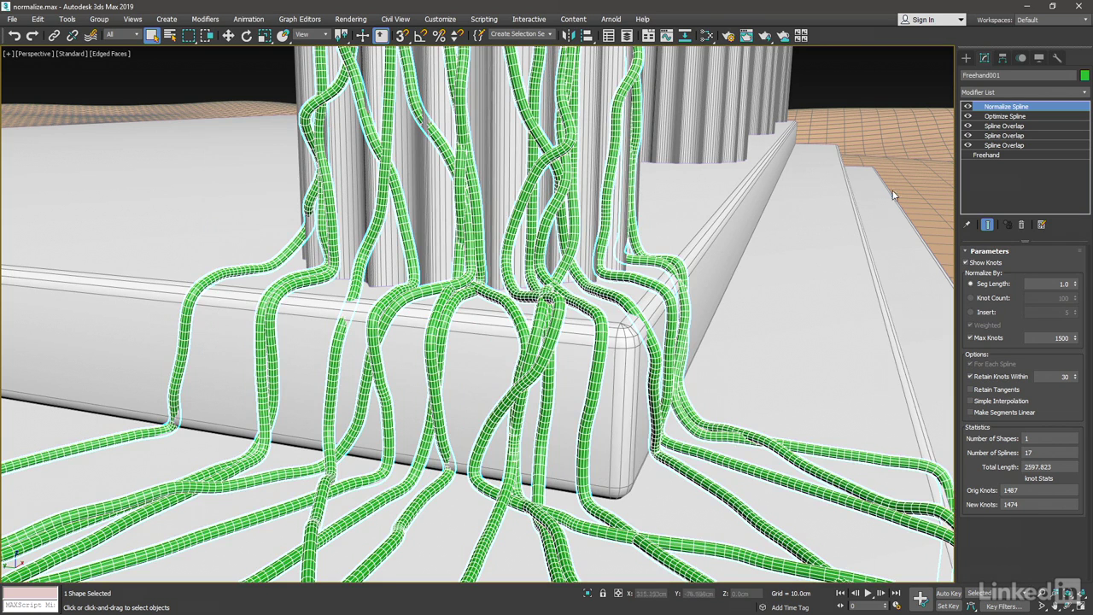
left_click(967, 106)
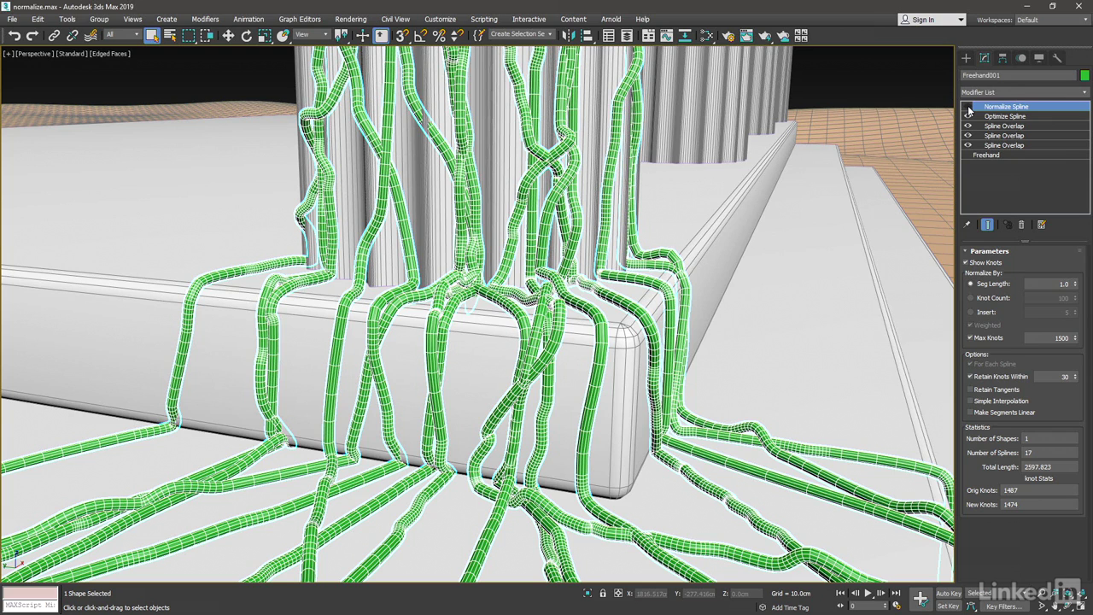
left_click(968, 106)
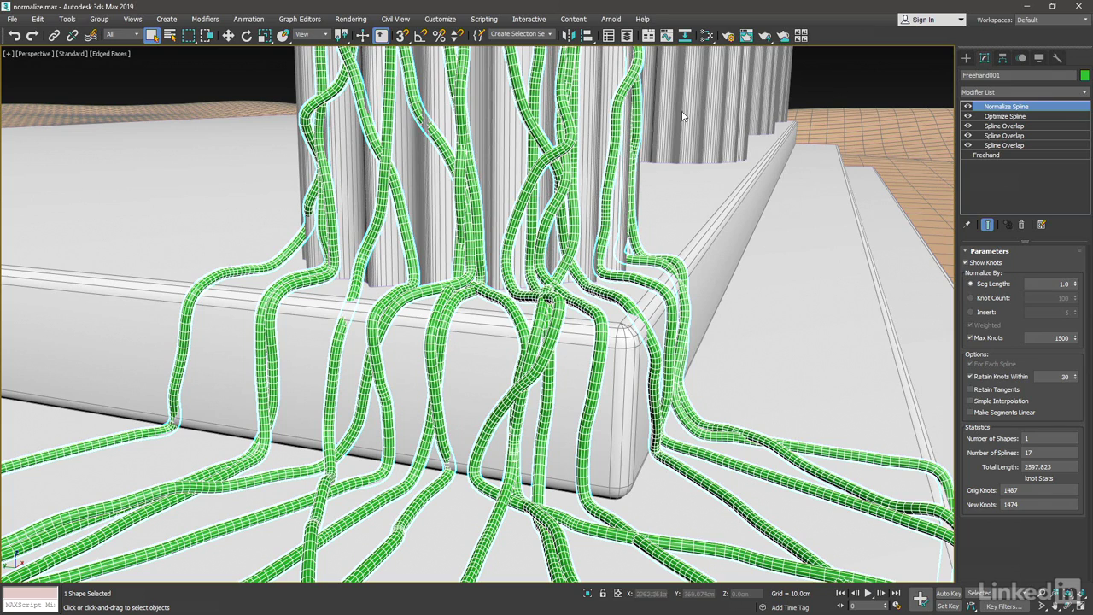
- Clone the vine splines as an independent Copy named 'vines' via Edit > Clone
left_click(37, 19)
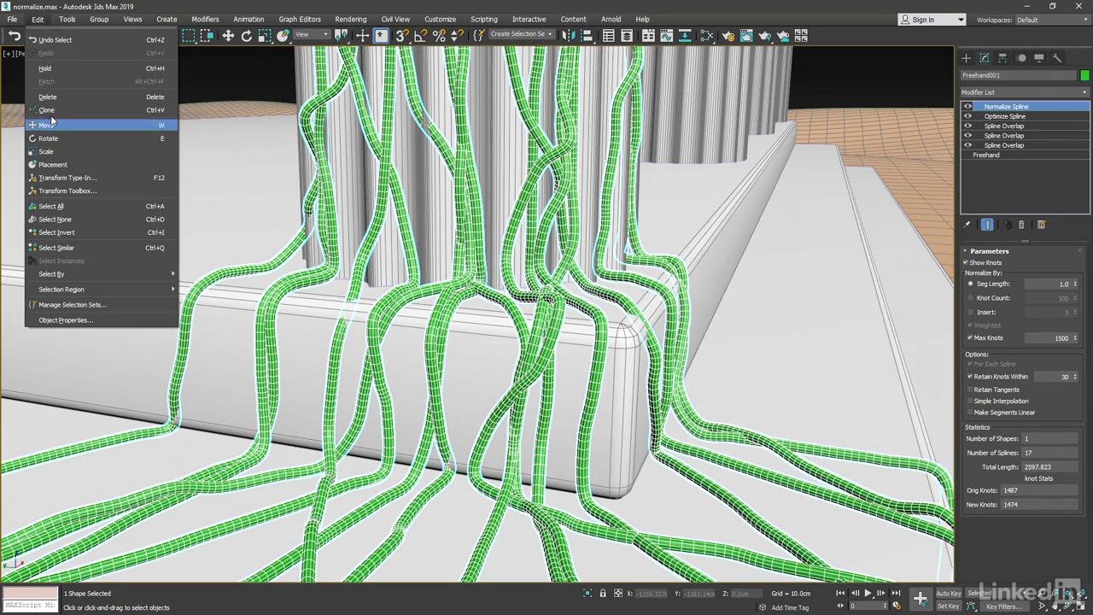
left_click(83, 110)
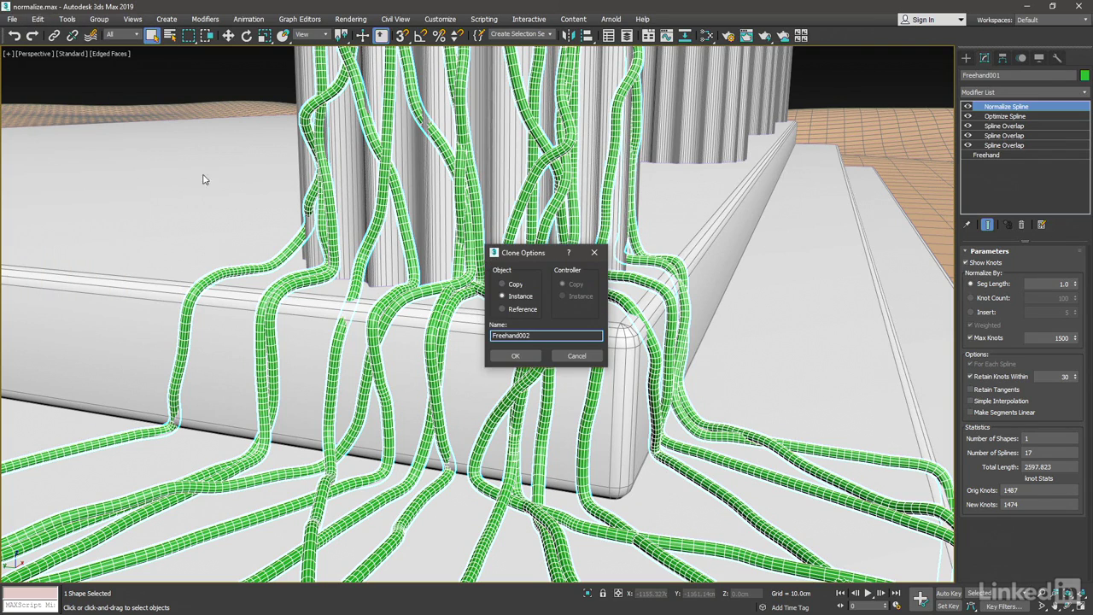
double_click(537, 335)
type("vines")
left_click(503, 284)
left_click(515, 355)
key("ctrl+z")
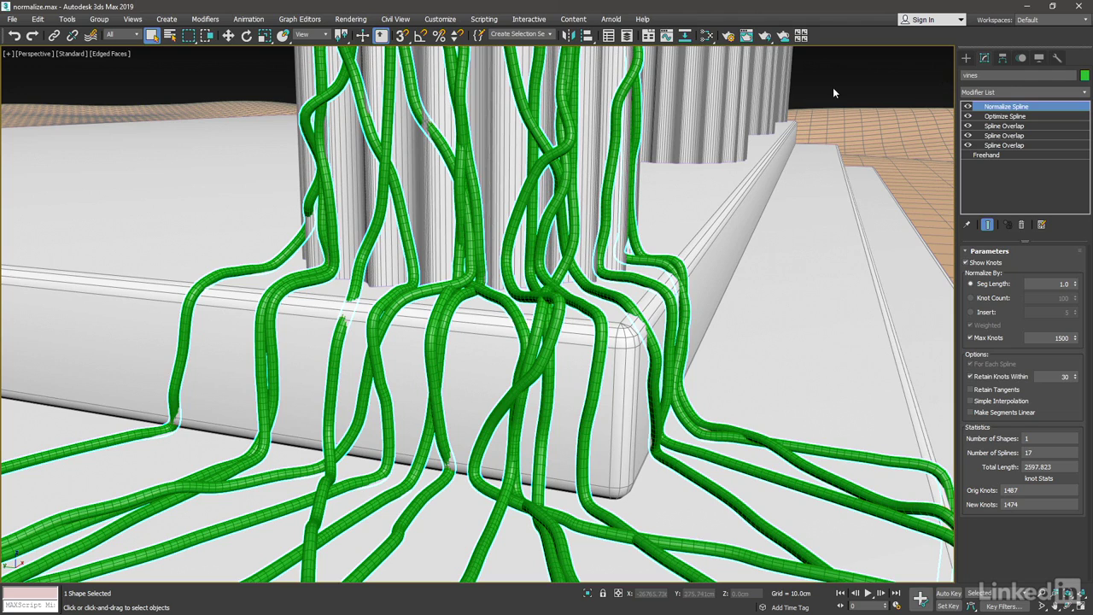
- Select vines in the Layer Explorer, convert it to Editable Spline, and enter Vertex mode
left_click(626, 35)
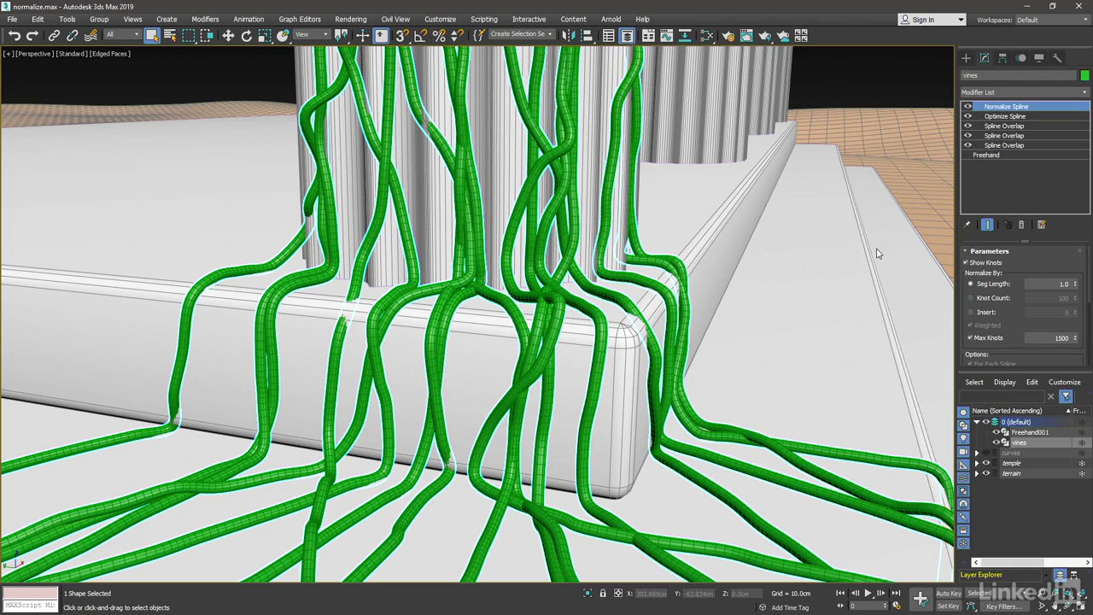
left_click(1005, 441)
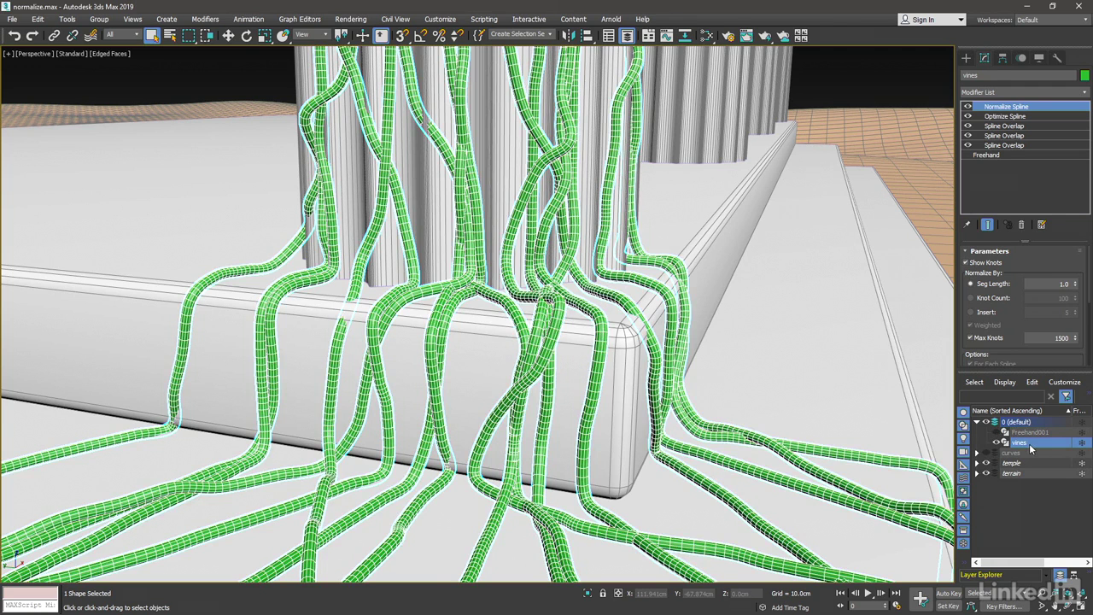
right_click(819, 126)
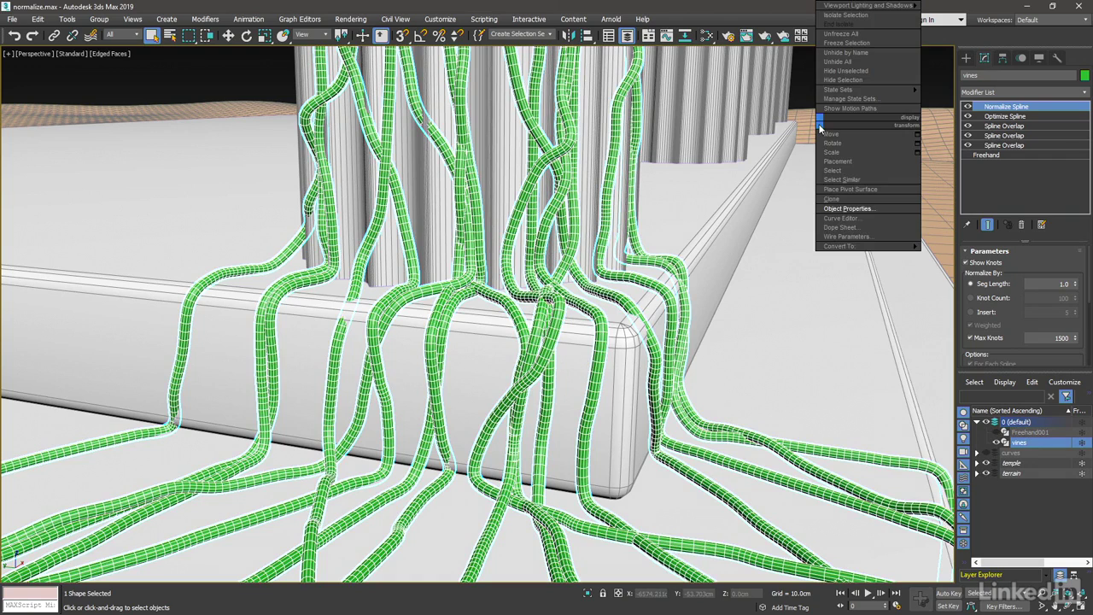
mouse_move(868, 247)
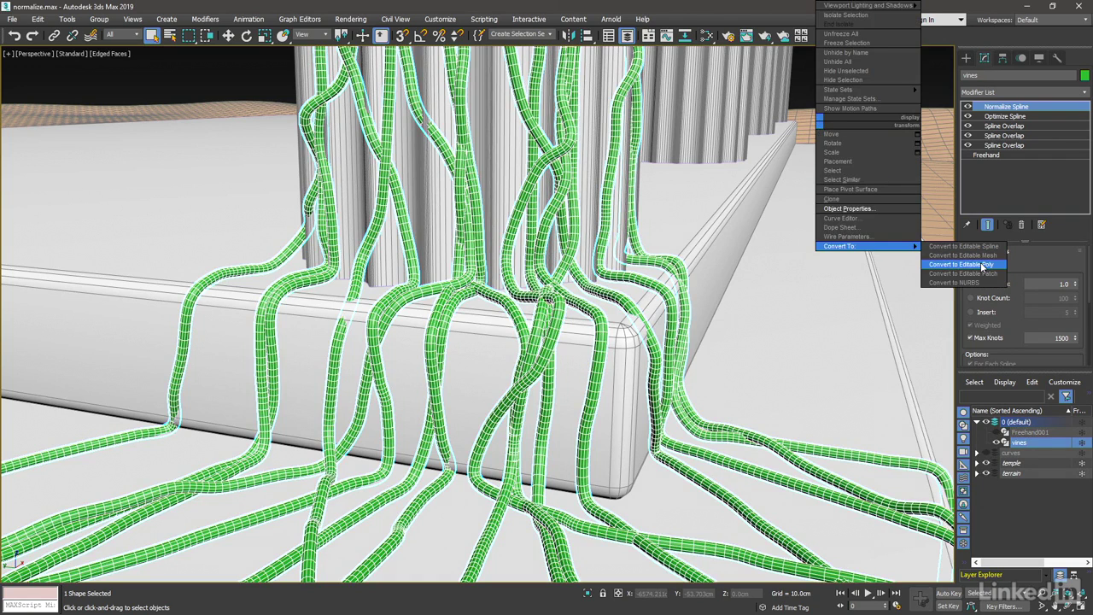
left_click(963, 245)
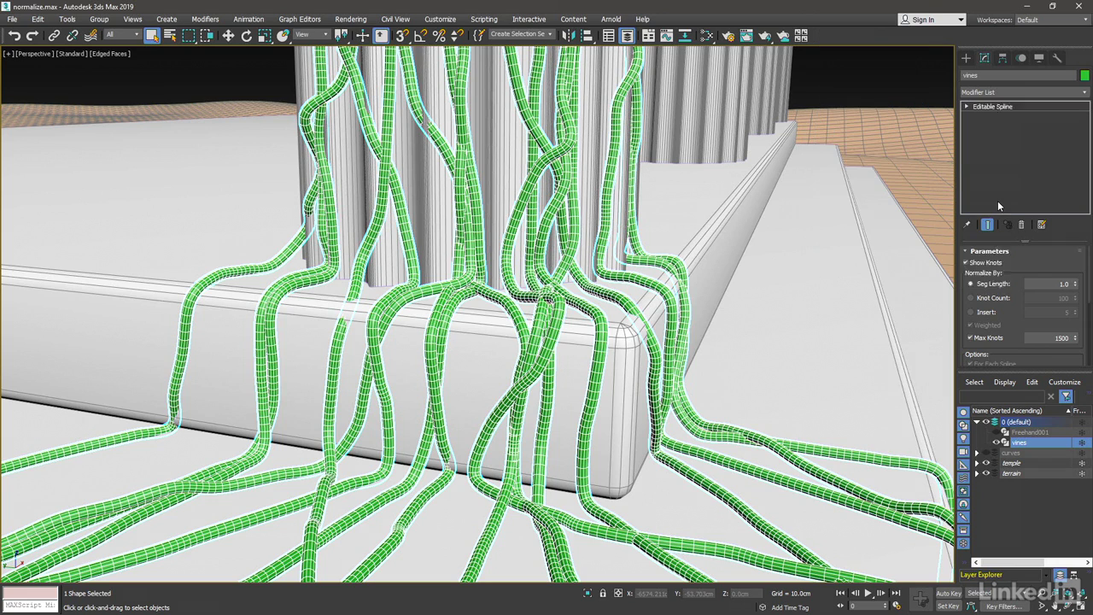
left_click(1007, 294)
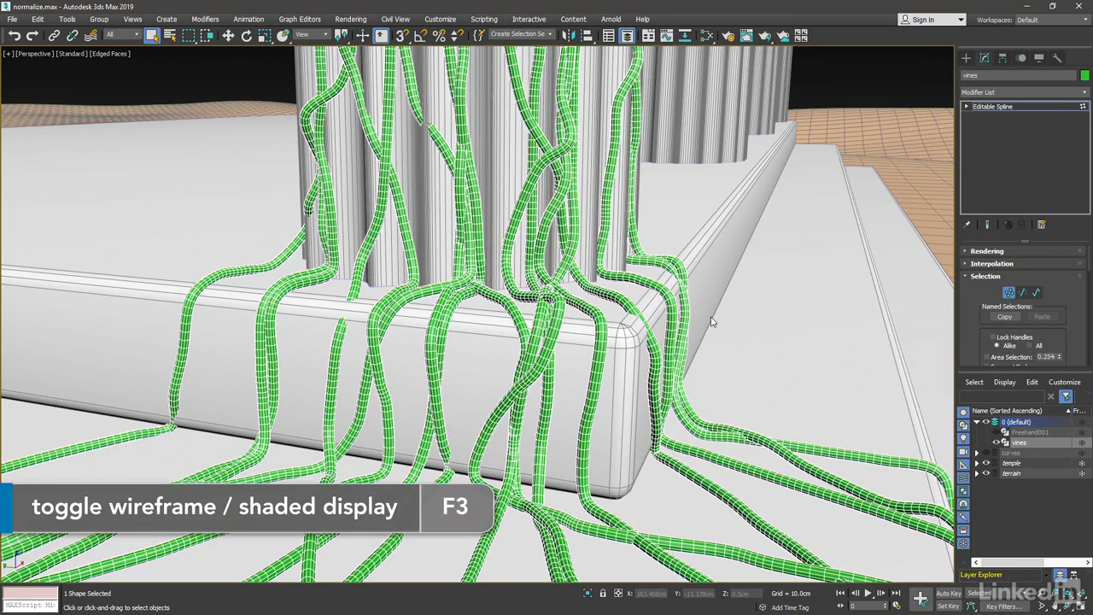
- In wireframe view, move one vertex near the column base slightly, then exit Vertex mode
key("F3")
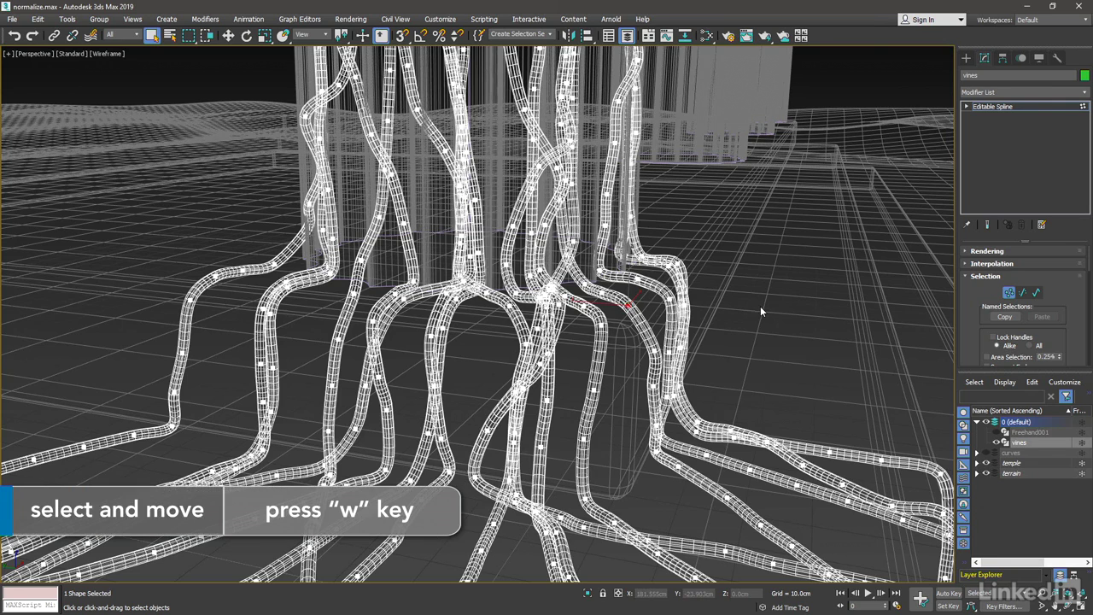
key("w")
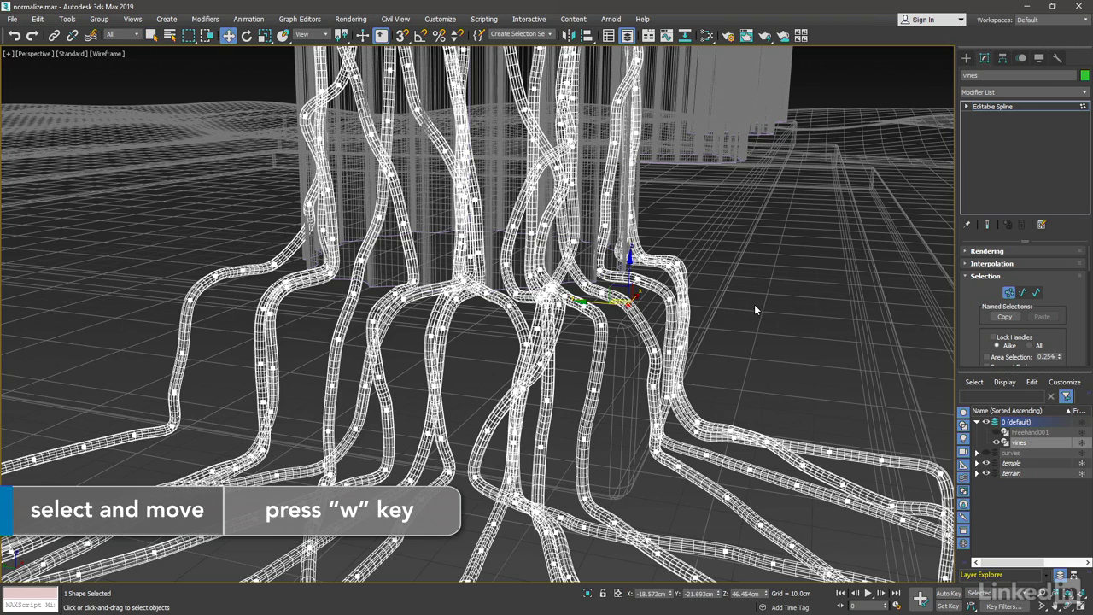
left_click_drag(616, 296, 630, 305)
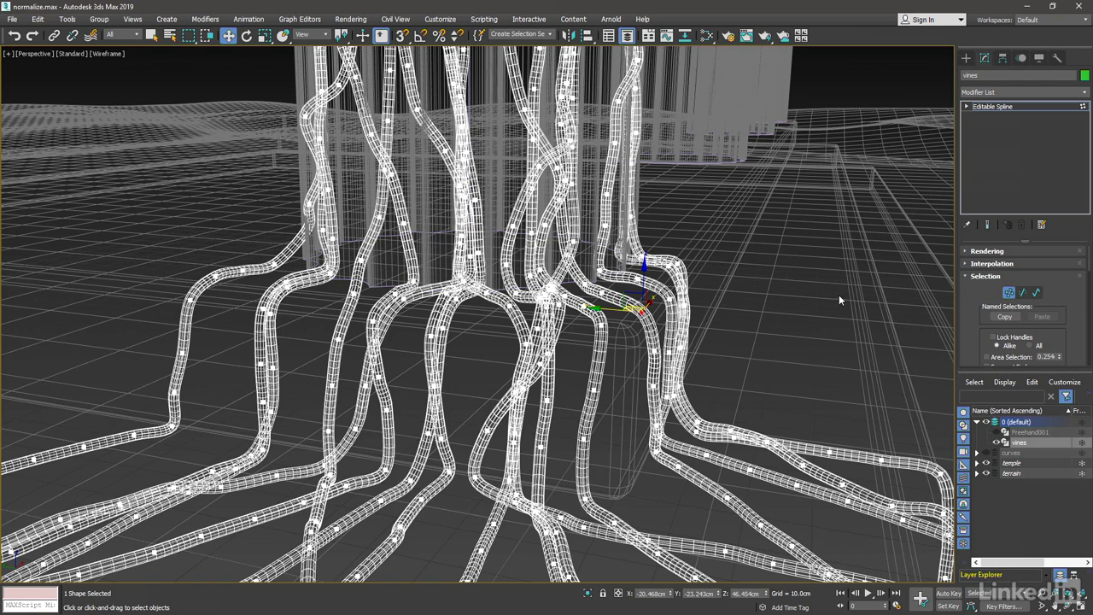
left_click(1008, 292)
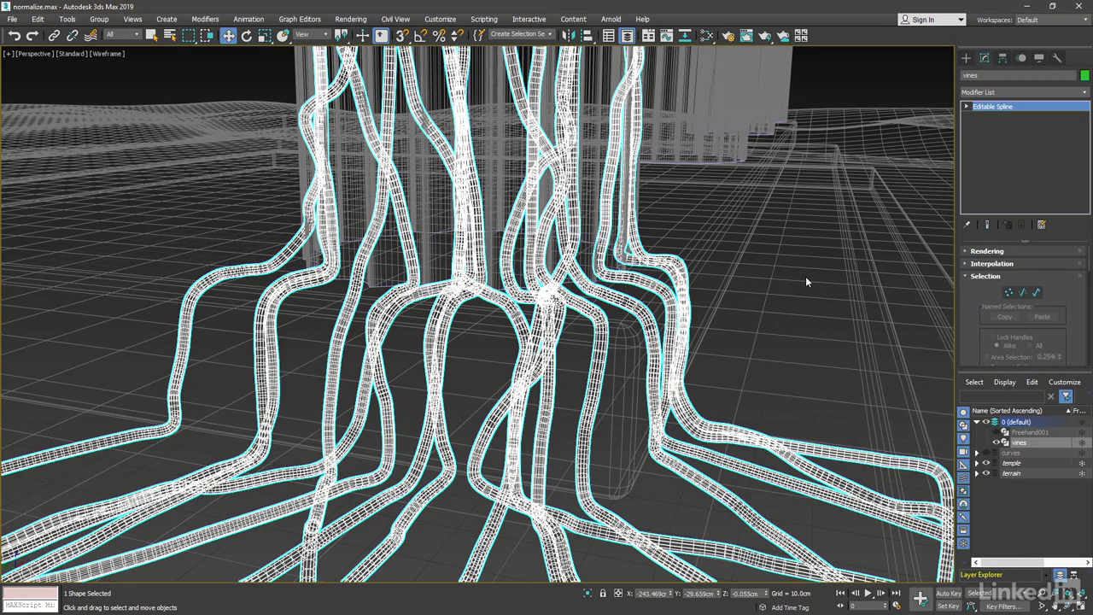